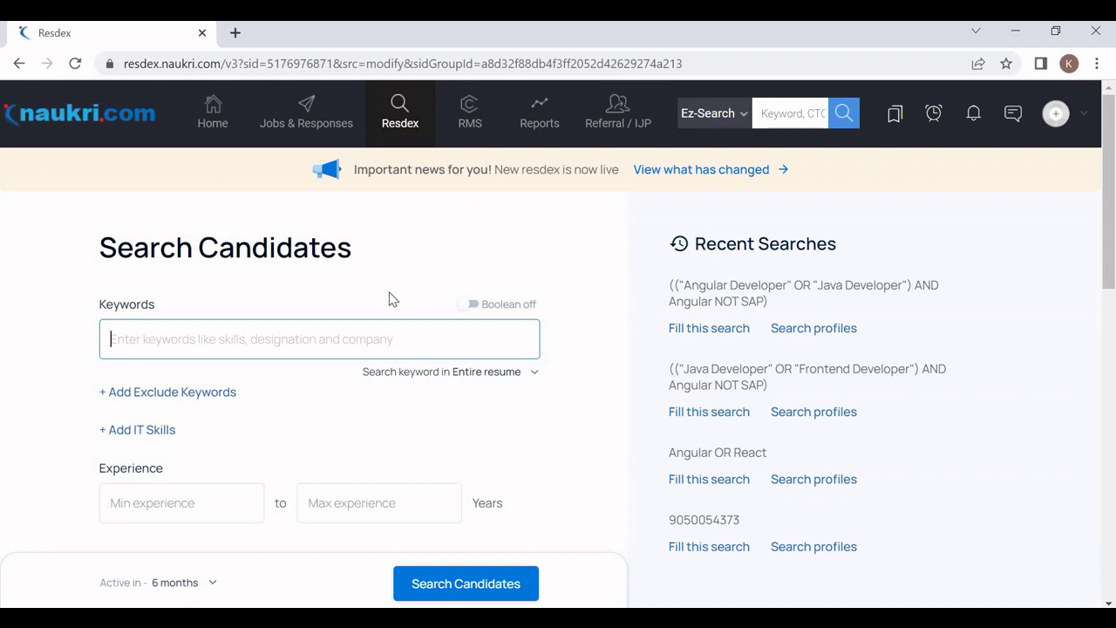
Step: Turn on Boolean mode for the keywords of the candidate search
left_click(131, 350)
left_click(241, 294)
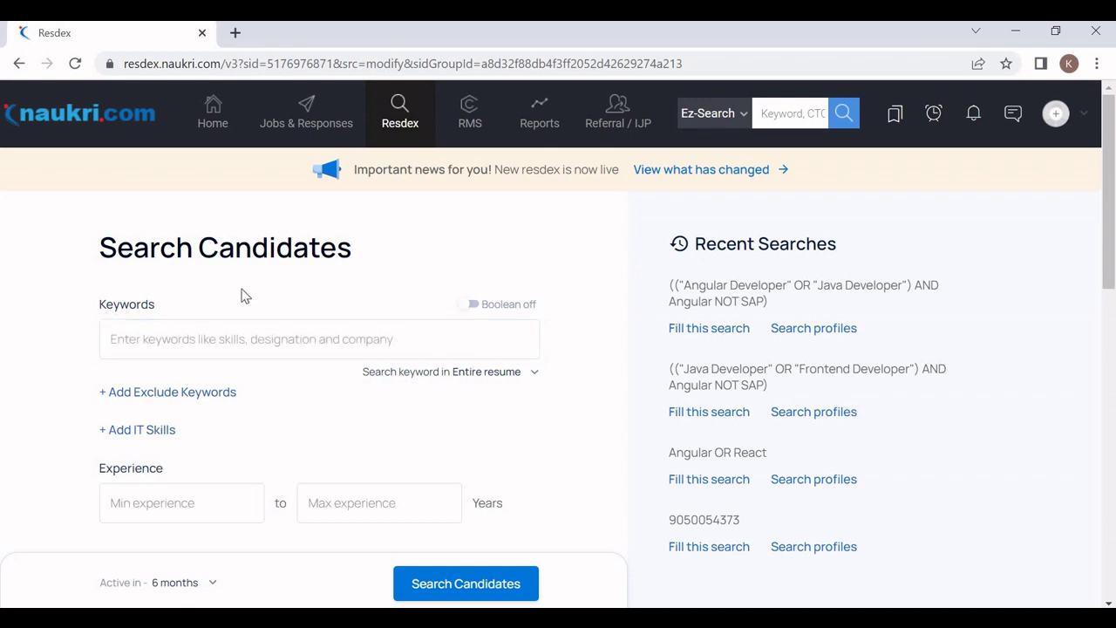
left_click(179, 344)
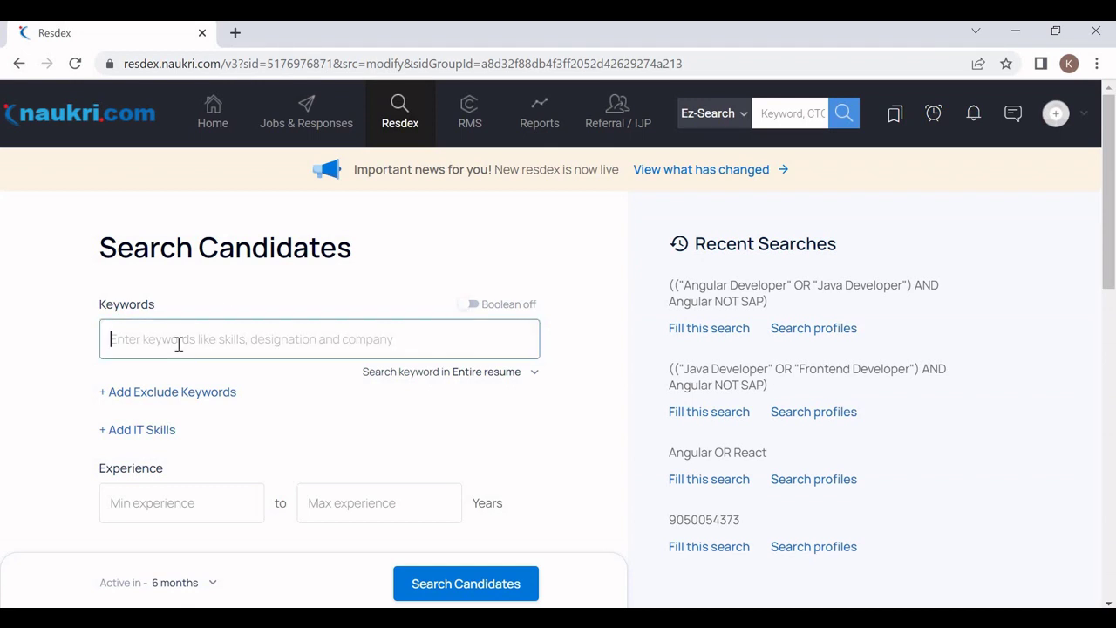
left_click(473, 307)
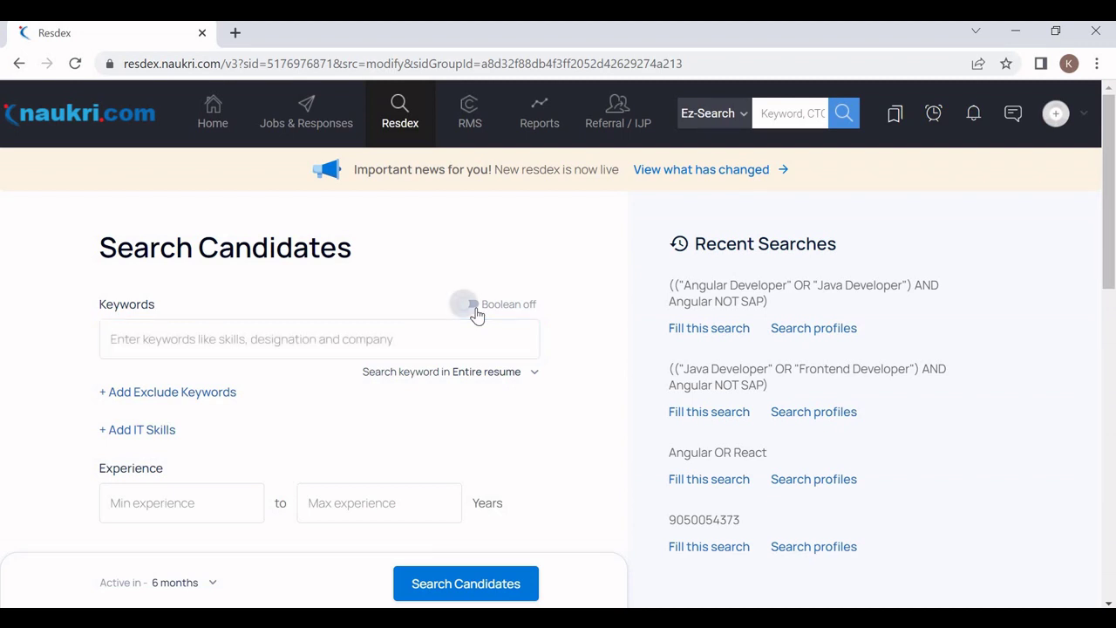
Step: Enter the Boolean keywords Angular AND Java and run the candidate search
left_click(221, 345)
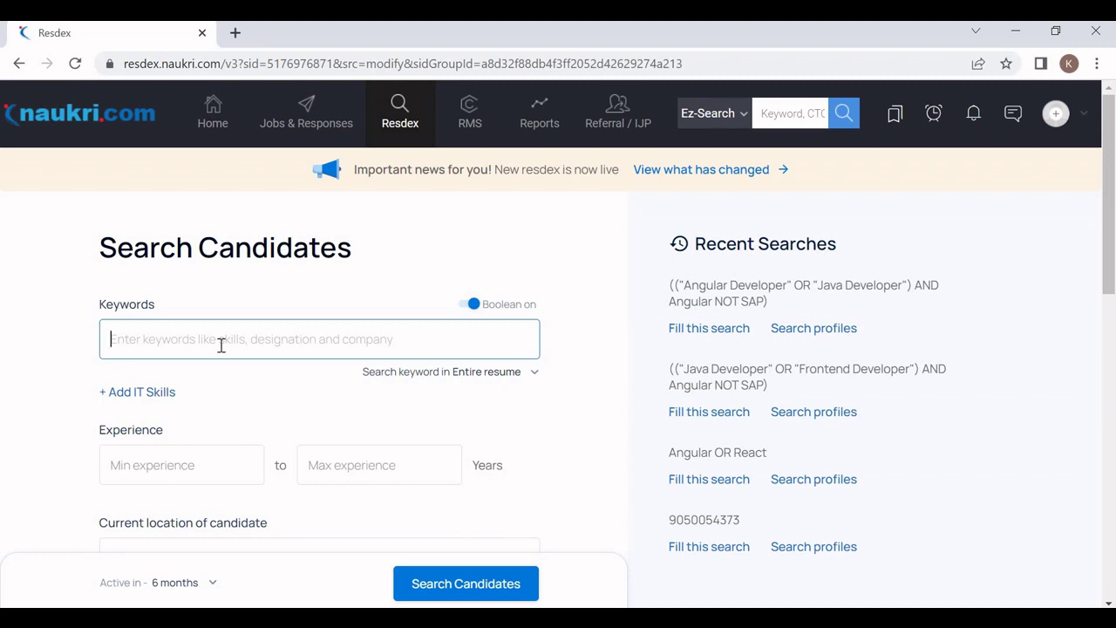
type("An")
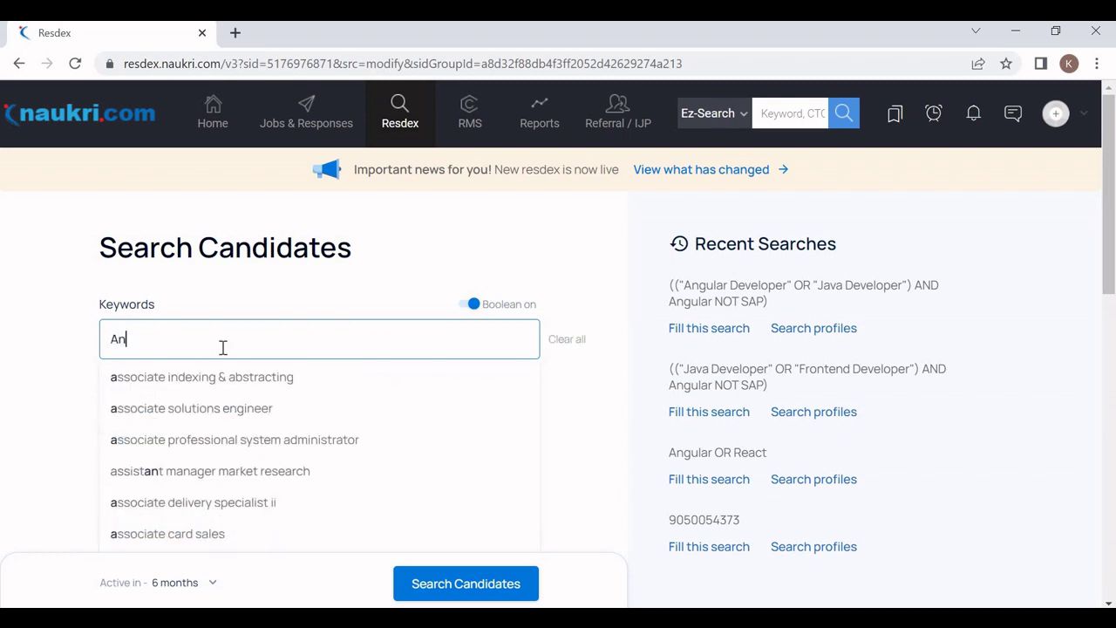
type("gular ")
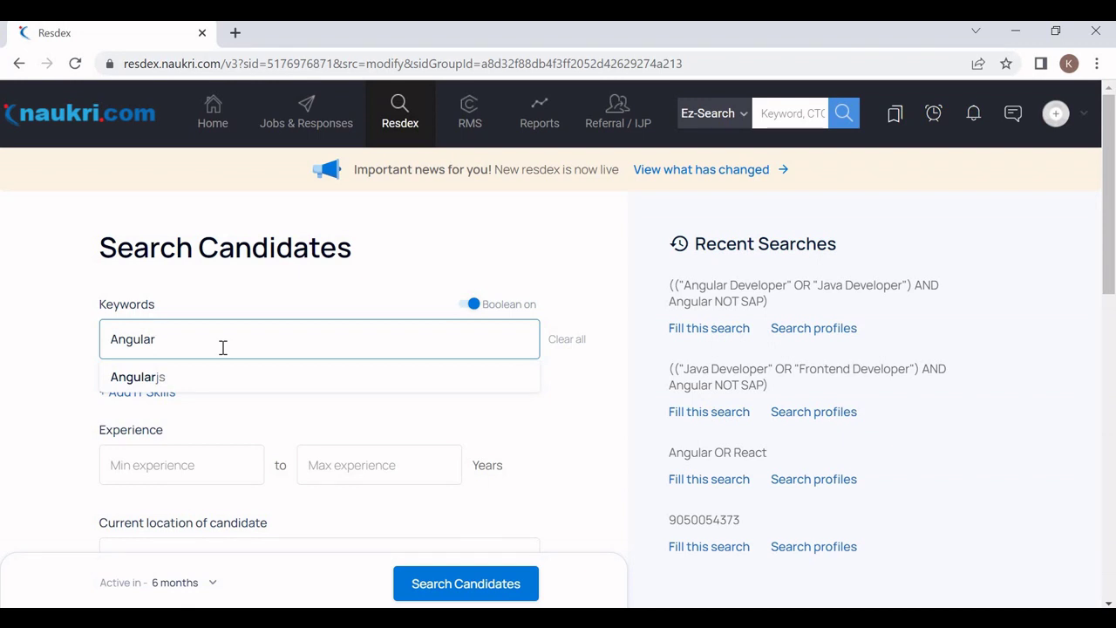
type("AND")
key("BackSpace")
key("BackSpace")
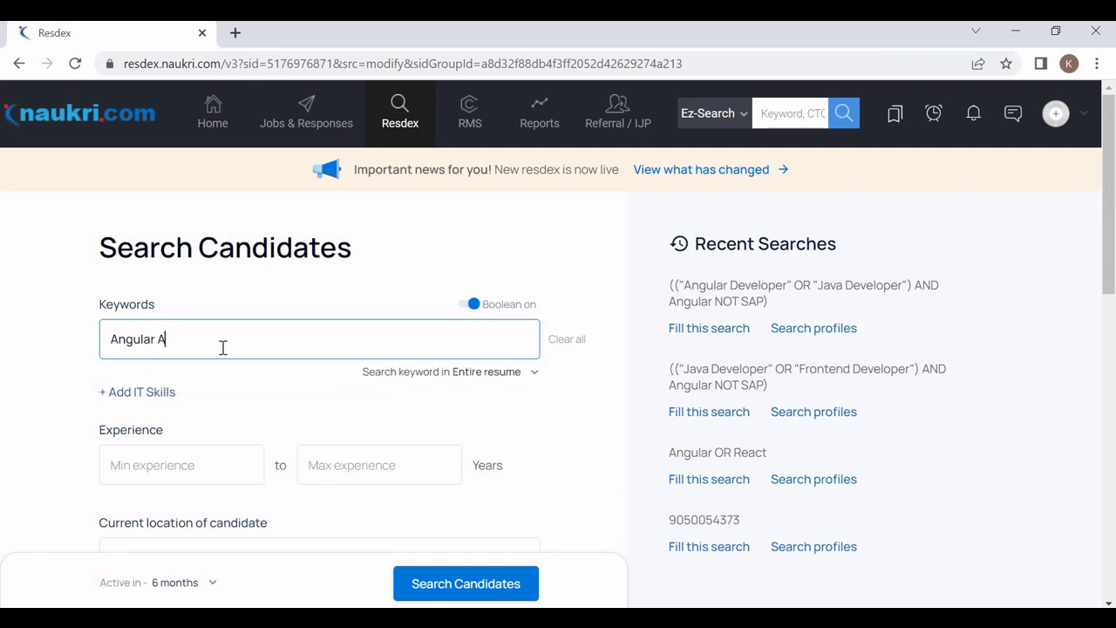
type("ND Java")
left_click(466, 579)
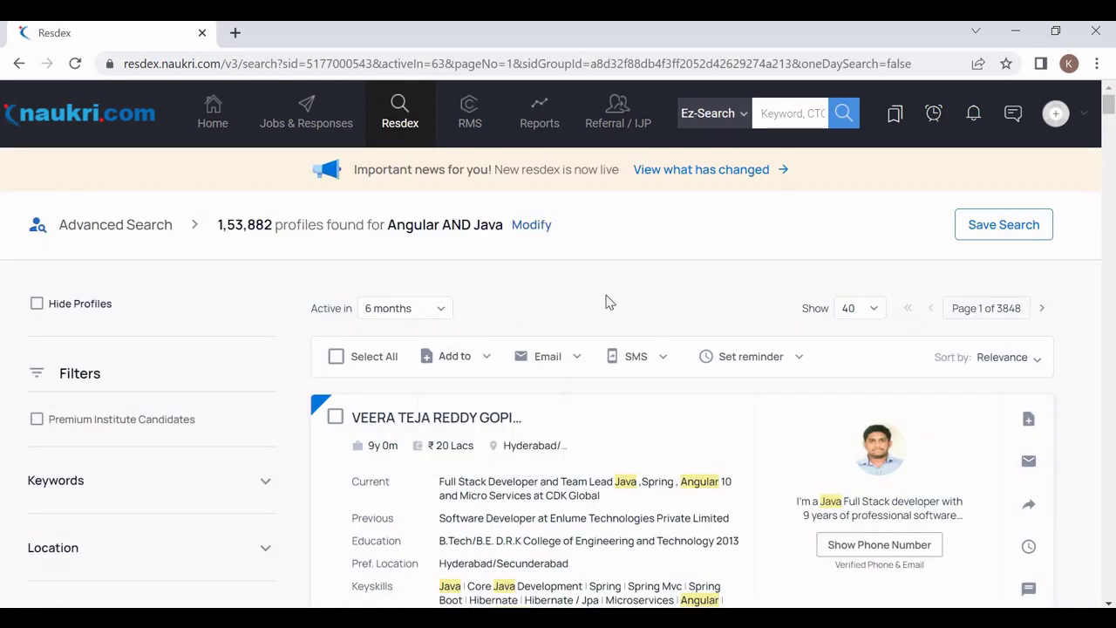
Step: Look through the candidate profiles for the highlighted Angular and Java keywords, returning to the start of the results
scroll(610, 302, "down", 3)
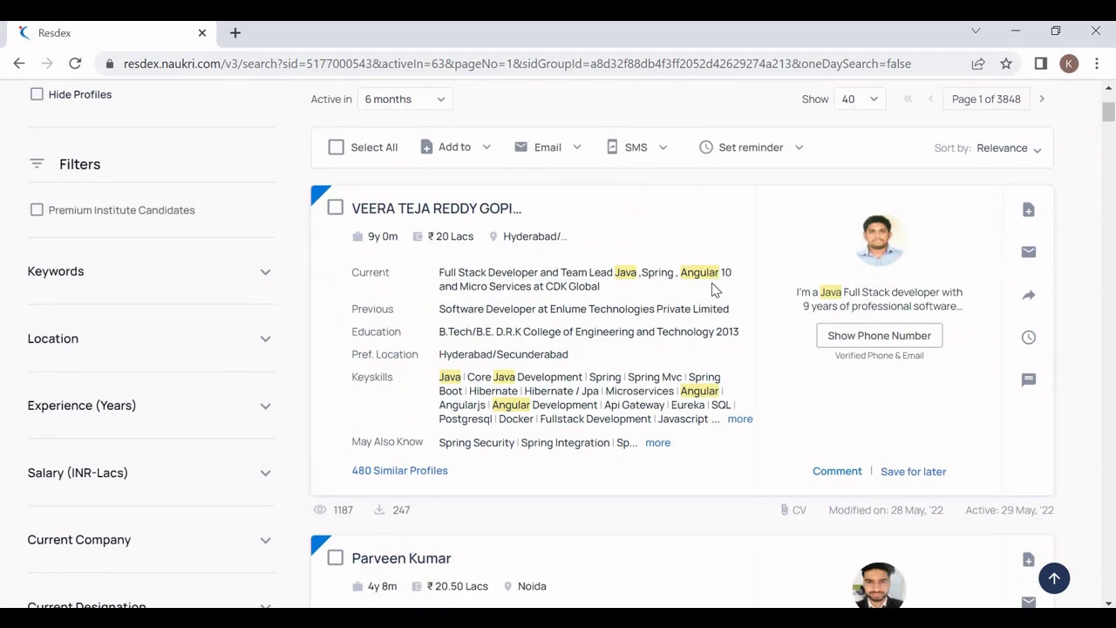
scroll(708, 298, "down", 10)
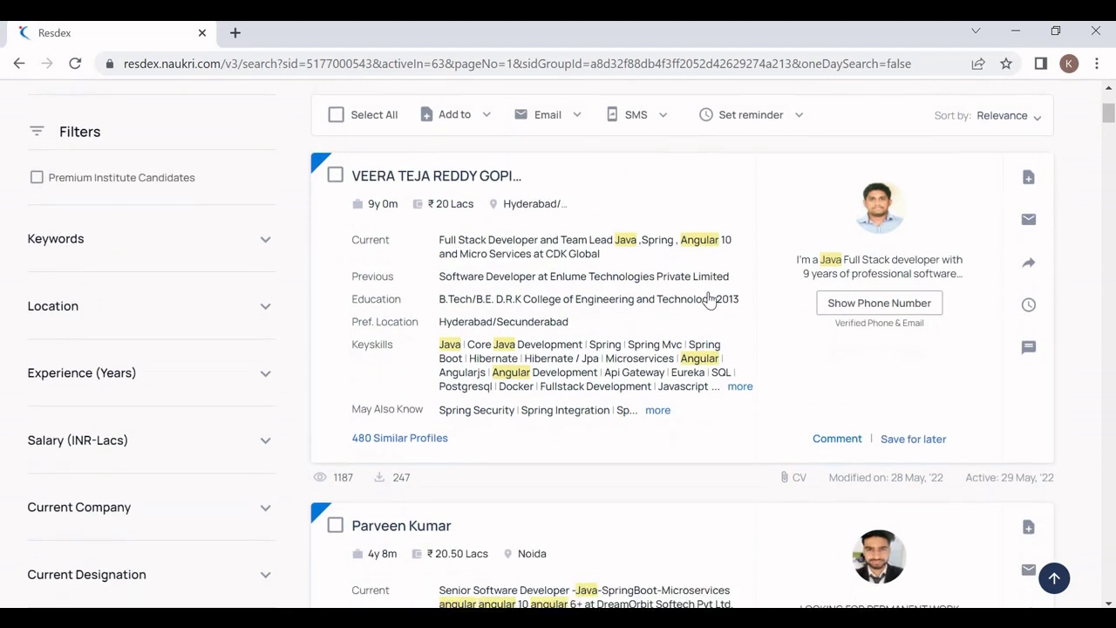
scroll(708, 298, "down", 10)
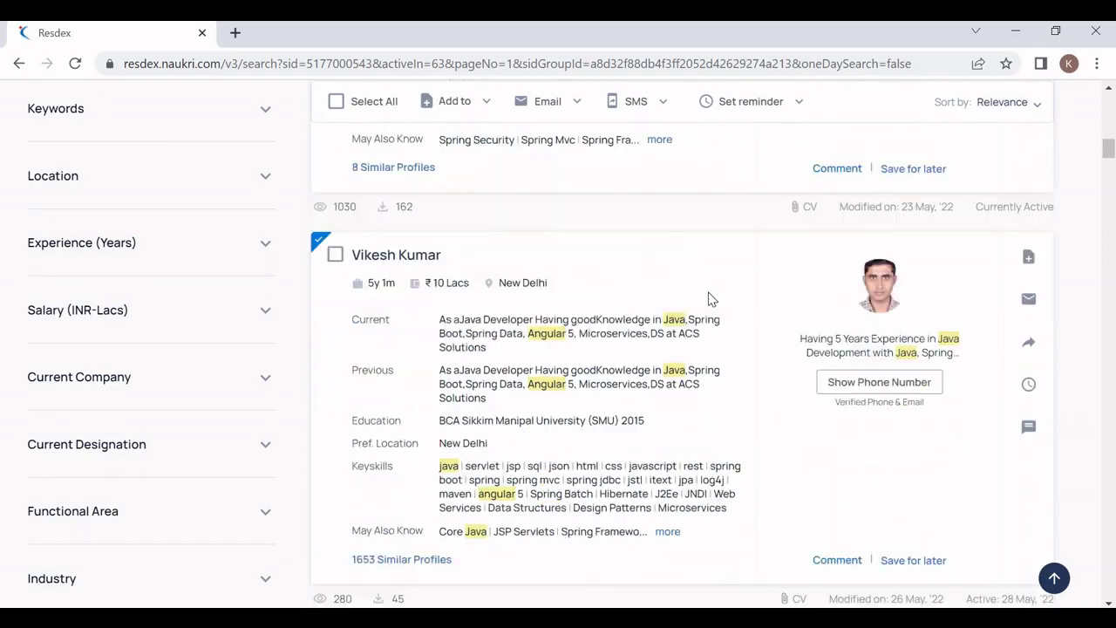
scroll(708, 298, "down", 10)
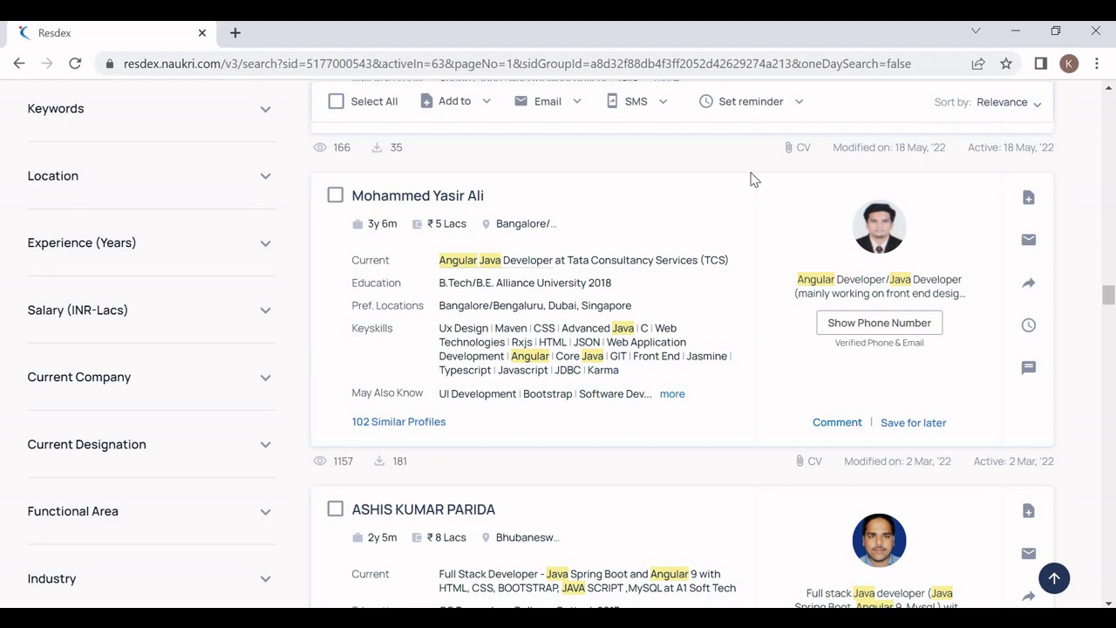
left_click_drag(1108, 295, 1109, 102)
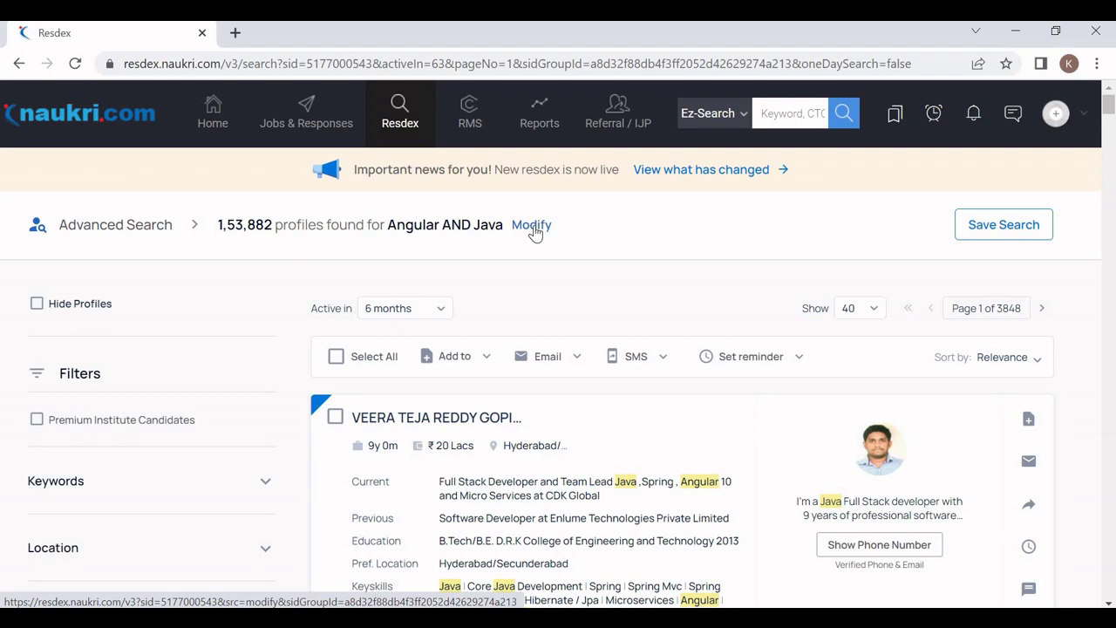
Step: Modify the current search by replacing the AND operator with OR, making the keywords Angular OR Java
left_click(535, 228)
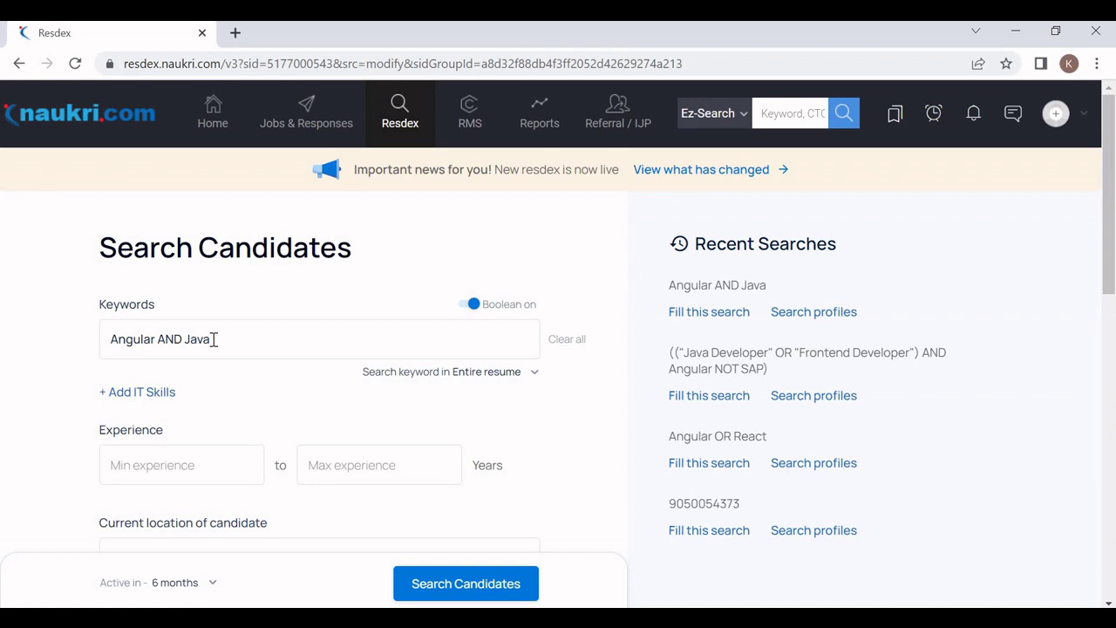
left_click(181, 342)
key("BackSpace")
key("BackSpace")
key("BackSpace")
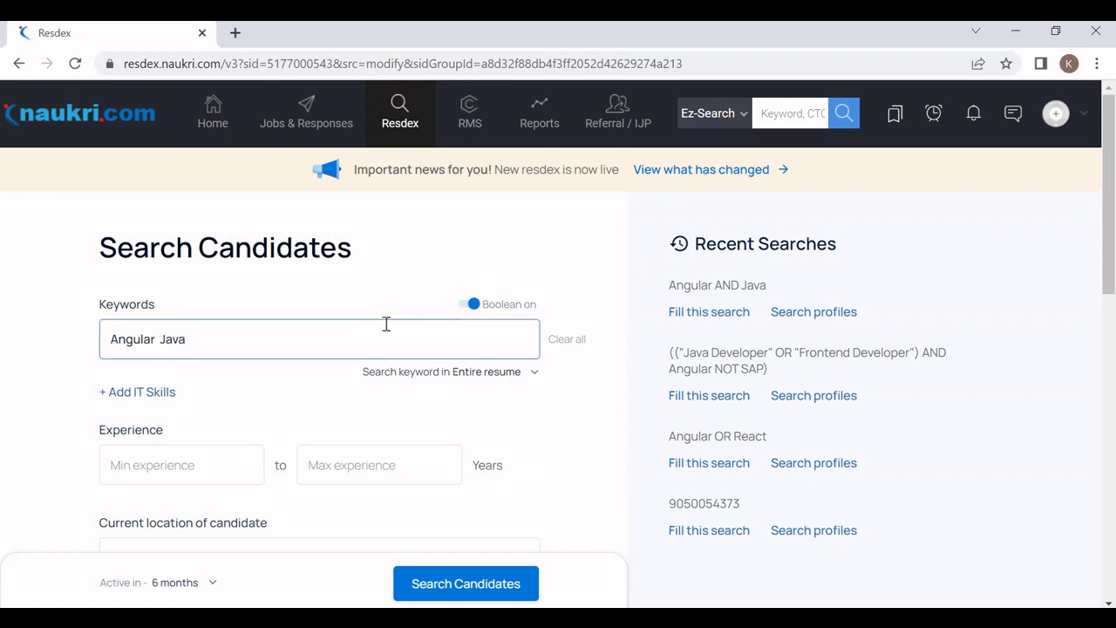
type("OR")
left_click(291, 333)
double_click(109, 347)
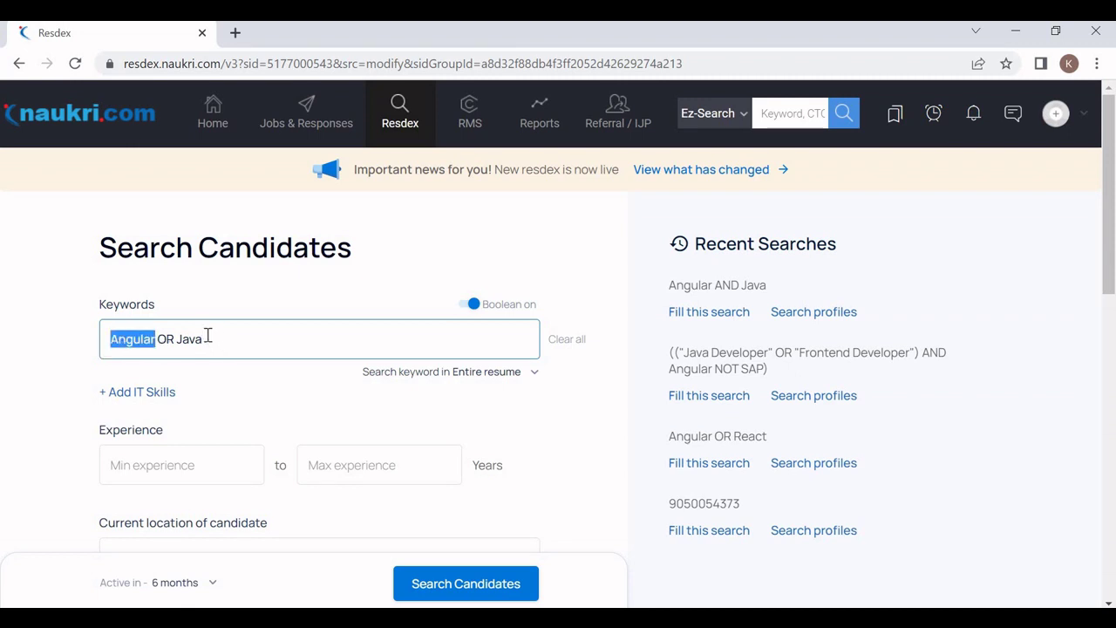
Step: Replace Java with SAP so the keywords read Angular OR SAP, and run the candidate search
left_click(214, 338)
key("BackSpace")
key("BackSpace")
key("BackSpace")
key("BackSpace")
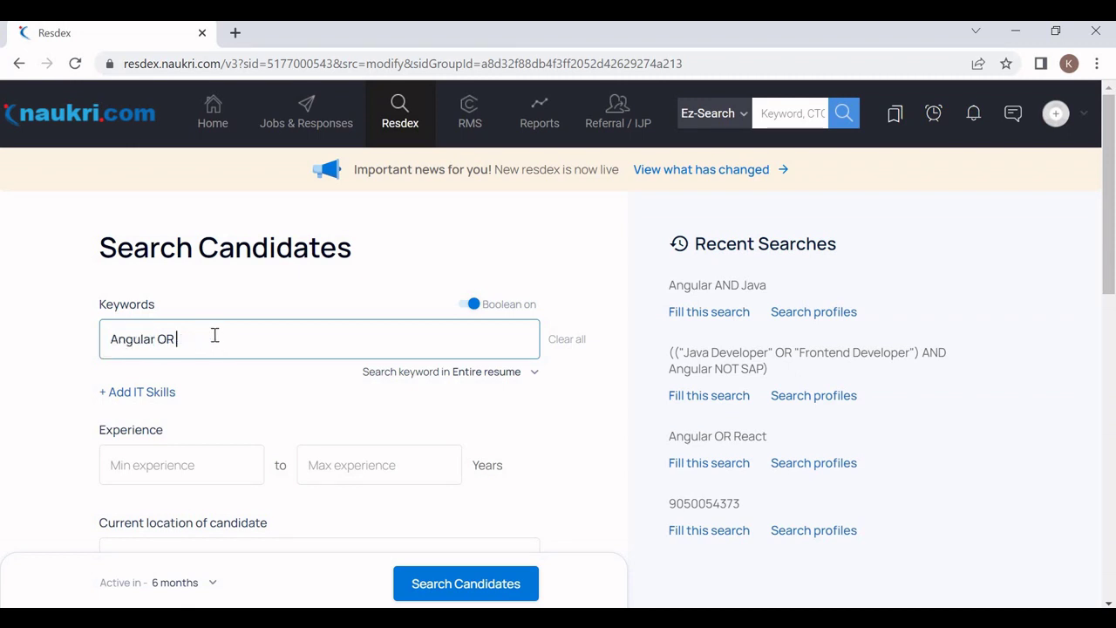
type("SAP")
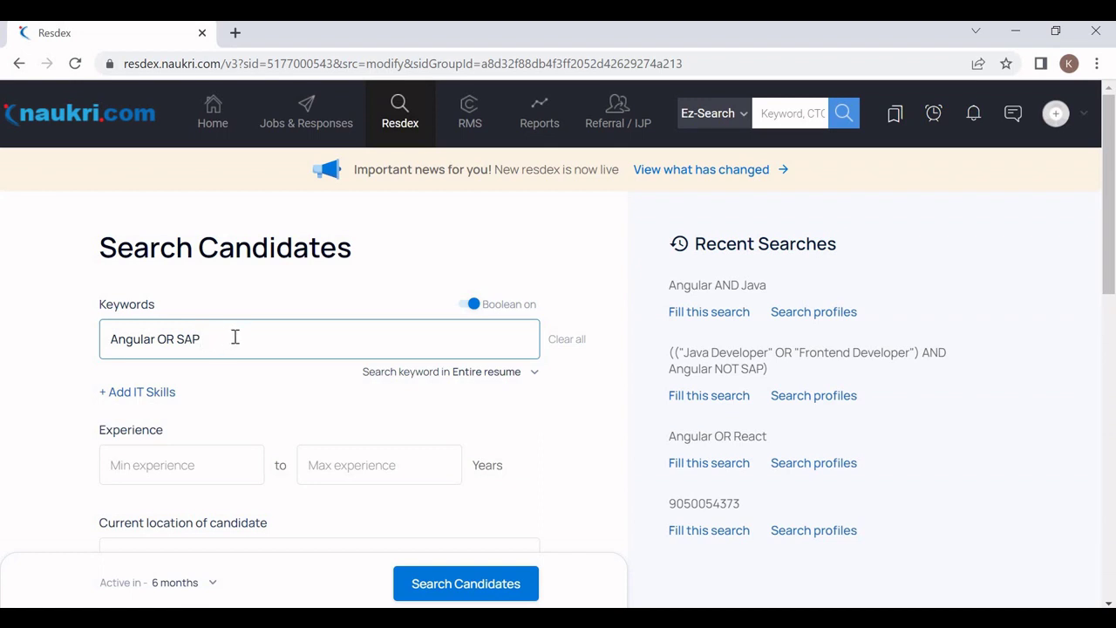
key("ctrl+a")
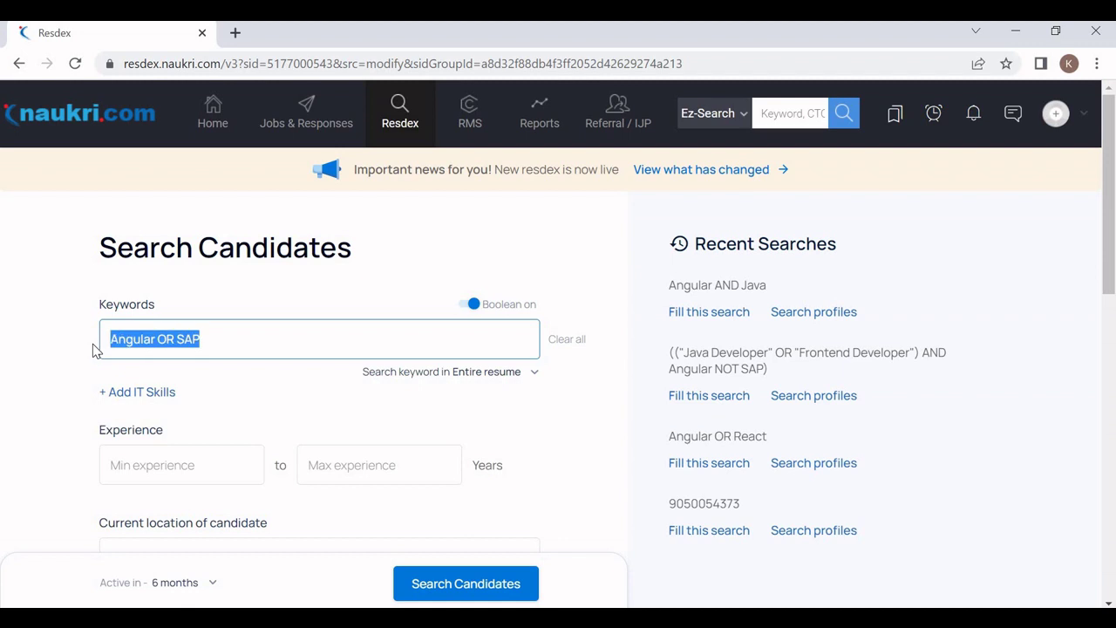
left_click(266, 336)
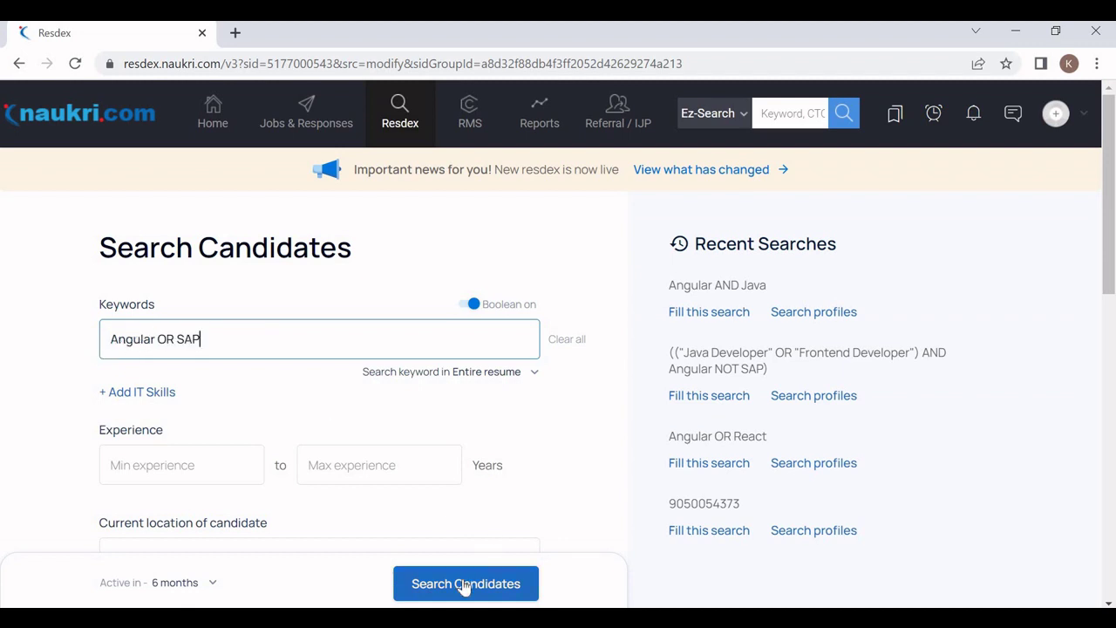
left_click(463, 585)
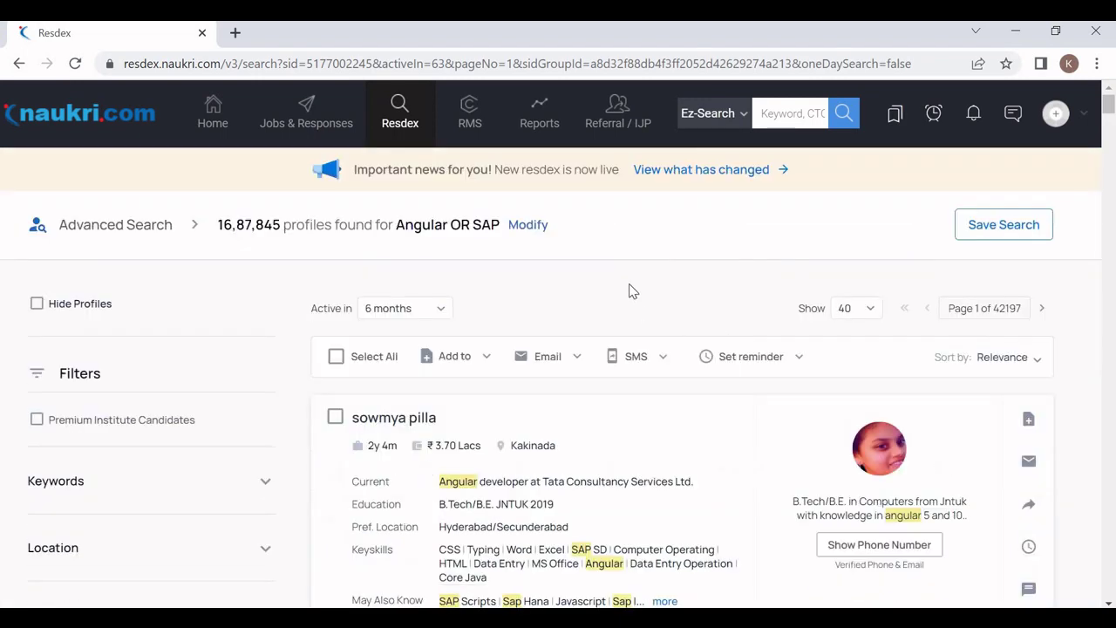
Step: Examine which of the keywords Angular and SAP are highlighted in the first profiles of the results
scroll(632, 290, "down", 1)
left_click(632, 291)
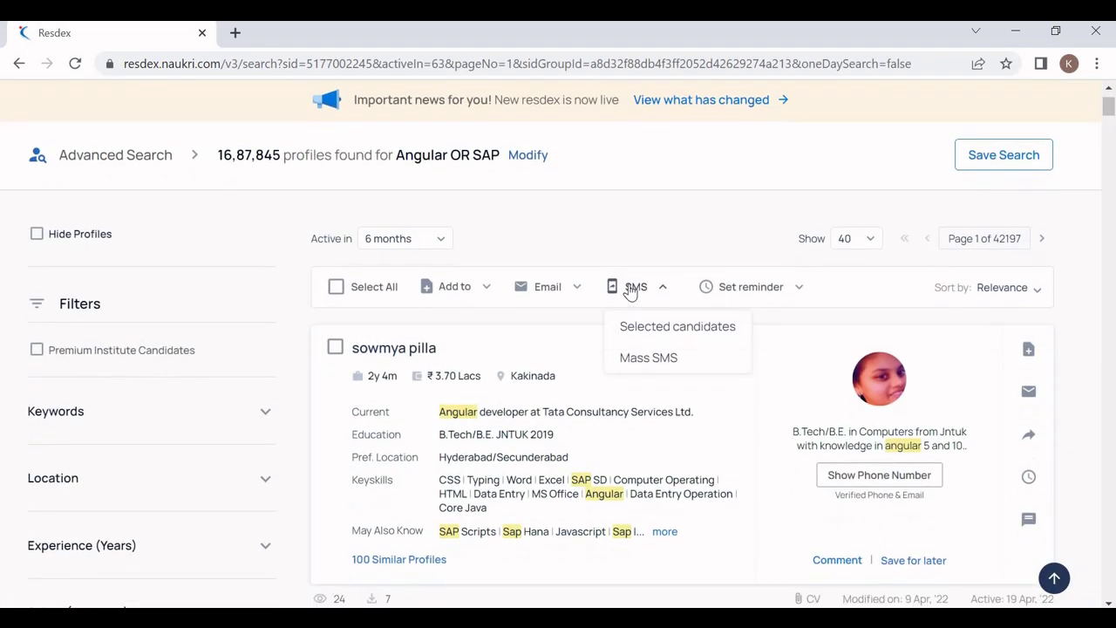
left_click(547, 398)
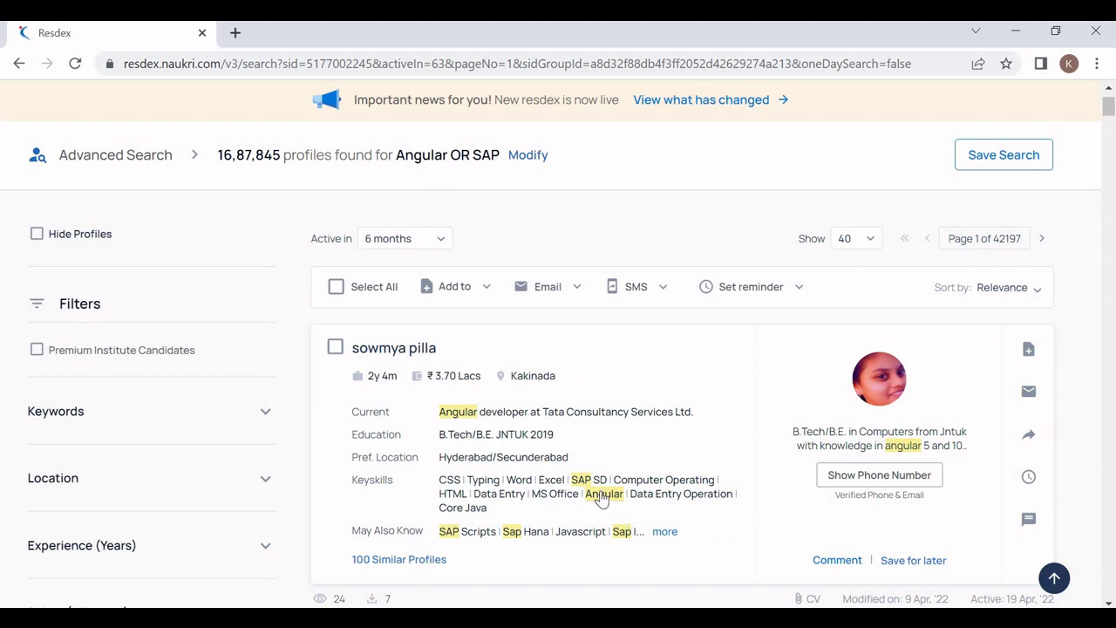
scroll(600, 495, "down", 6)
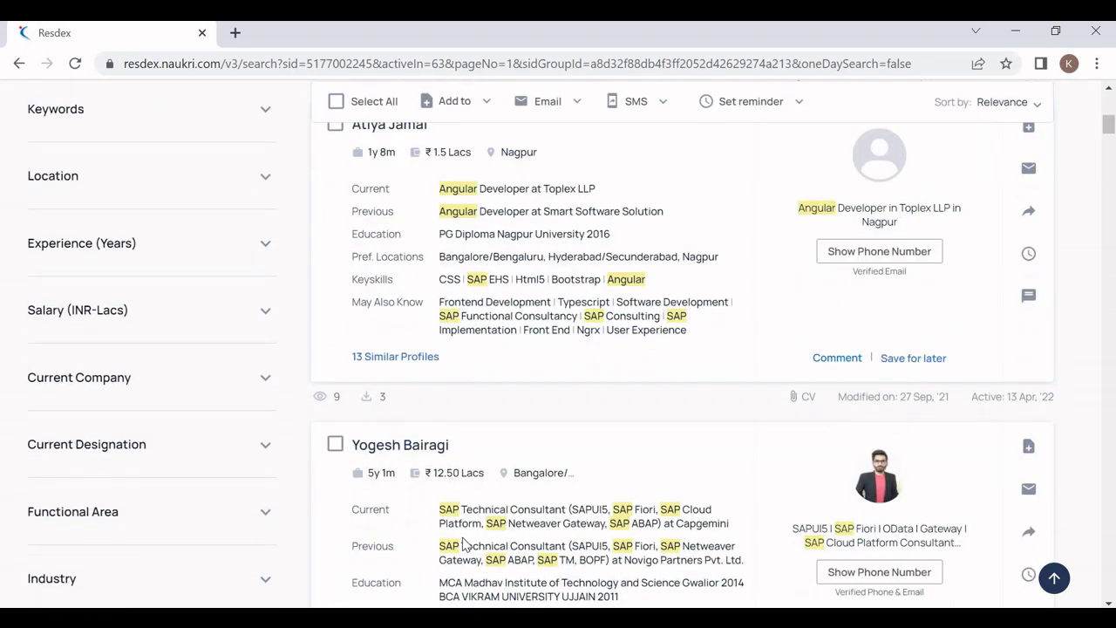
scroll(471, 527, "down", 1)
scroll(475, 516, "up", 1)
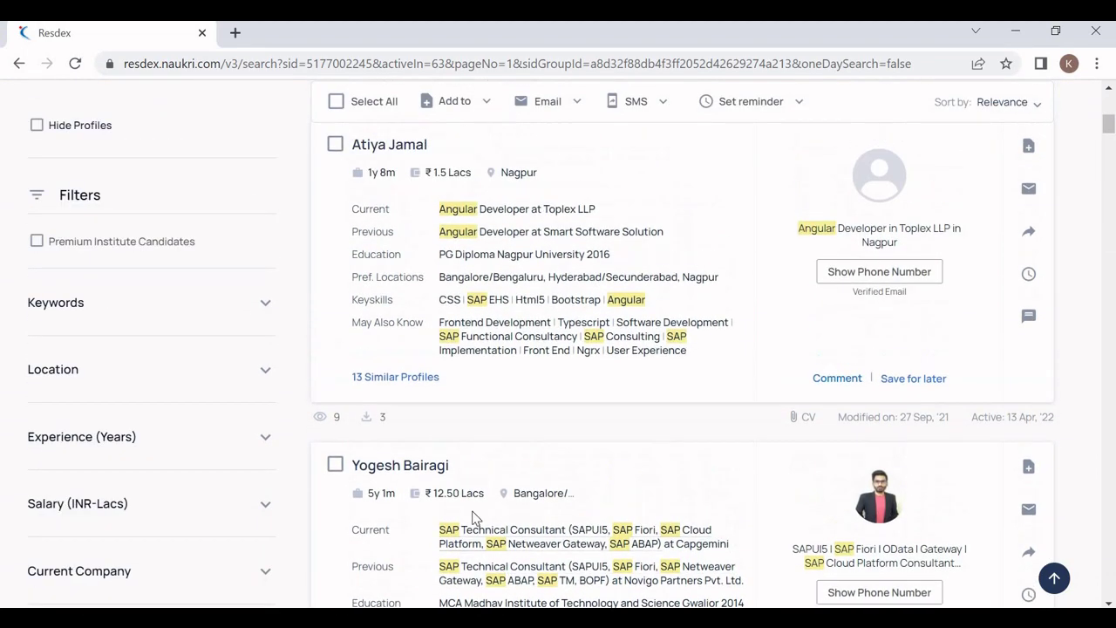
scroll(471, 517, "up", 1)
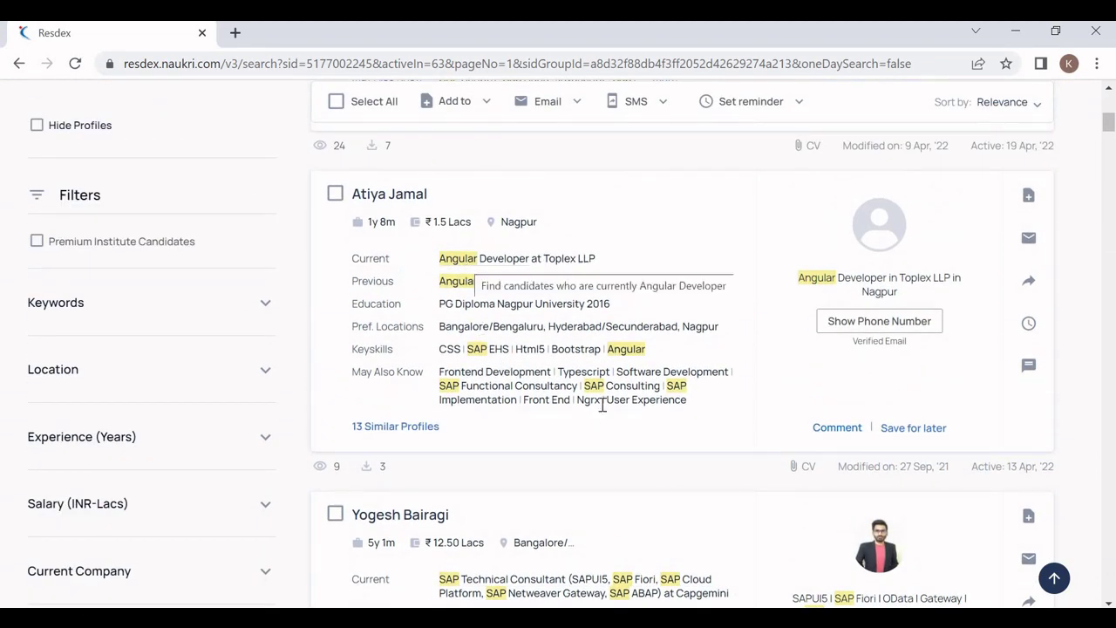
scroll(593, 397, "up", 6)
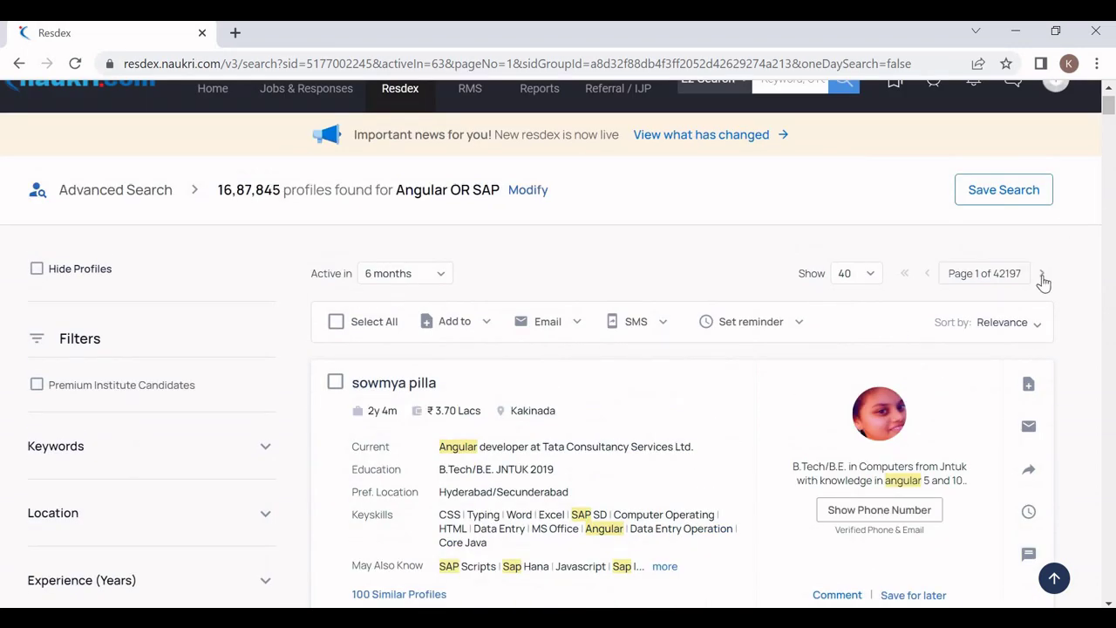
Step: Go to page 2 of the results and check its first profile and the applied search keywords
left_click(1042, 273)
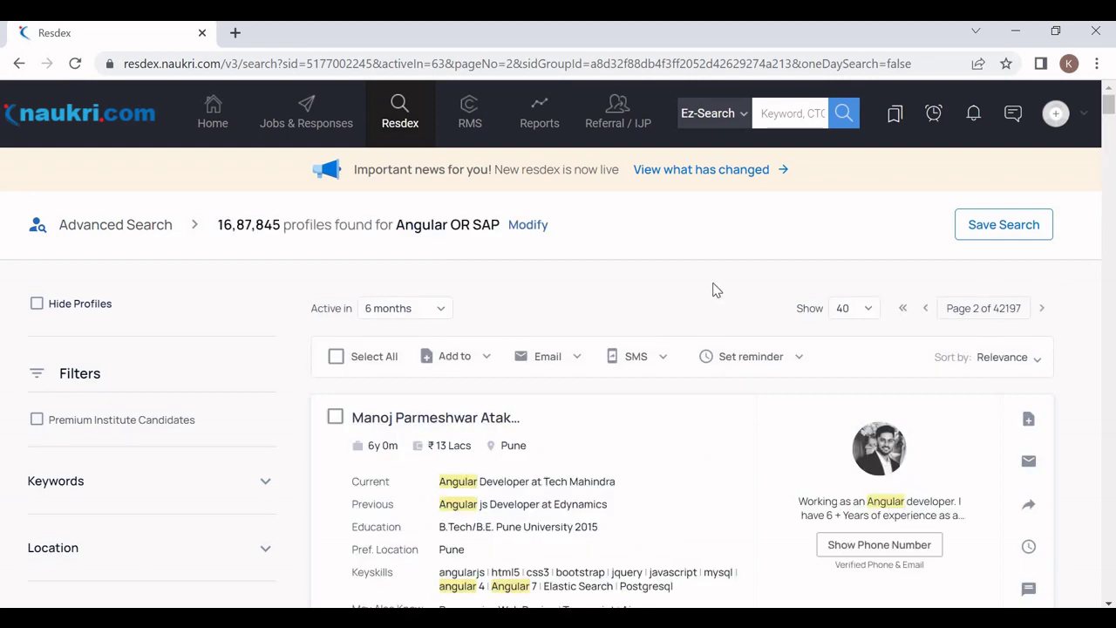
scroll(712, 290, "down", 3)
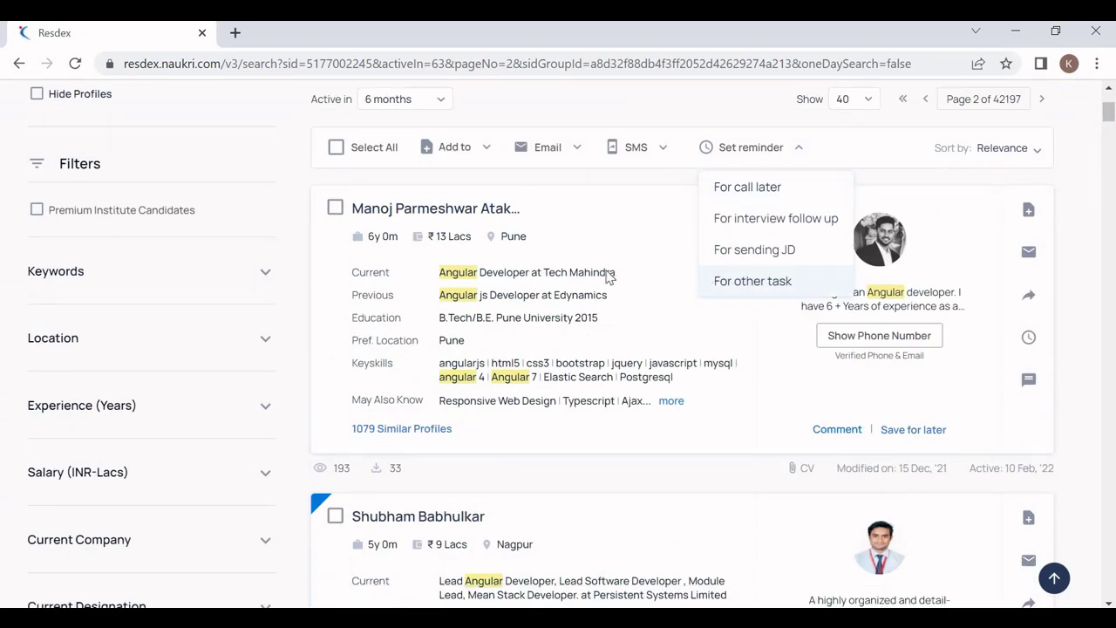
left_click(462, 284)
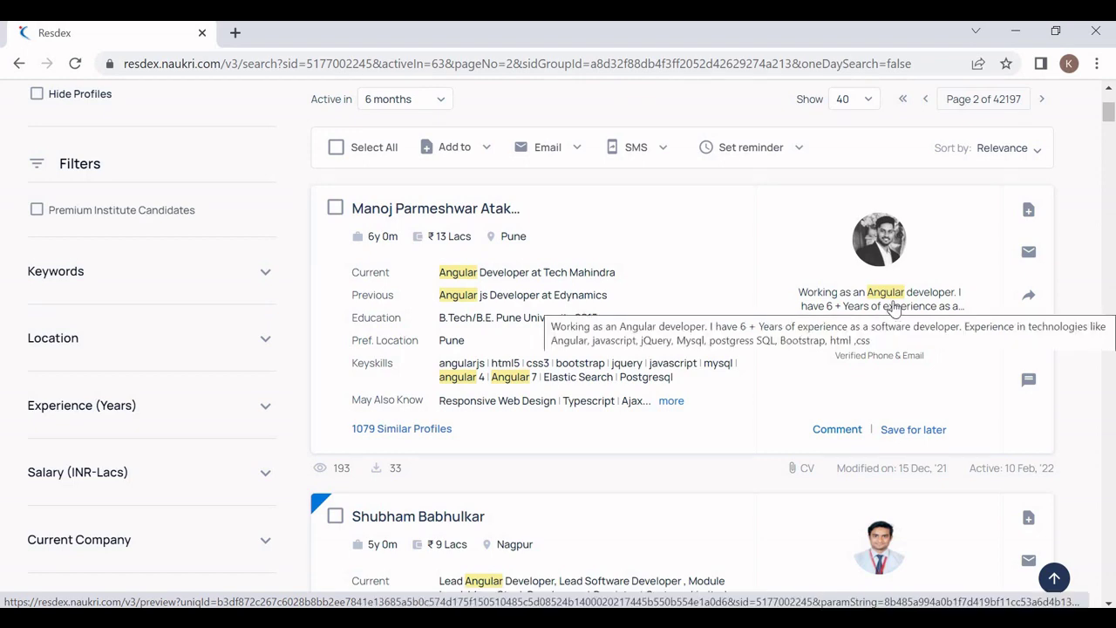
scroll(889, 300, "up", 3)
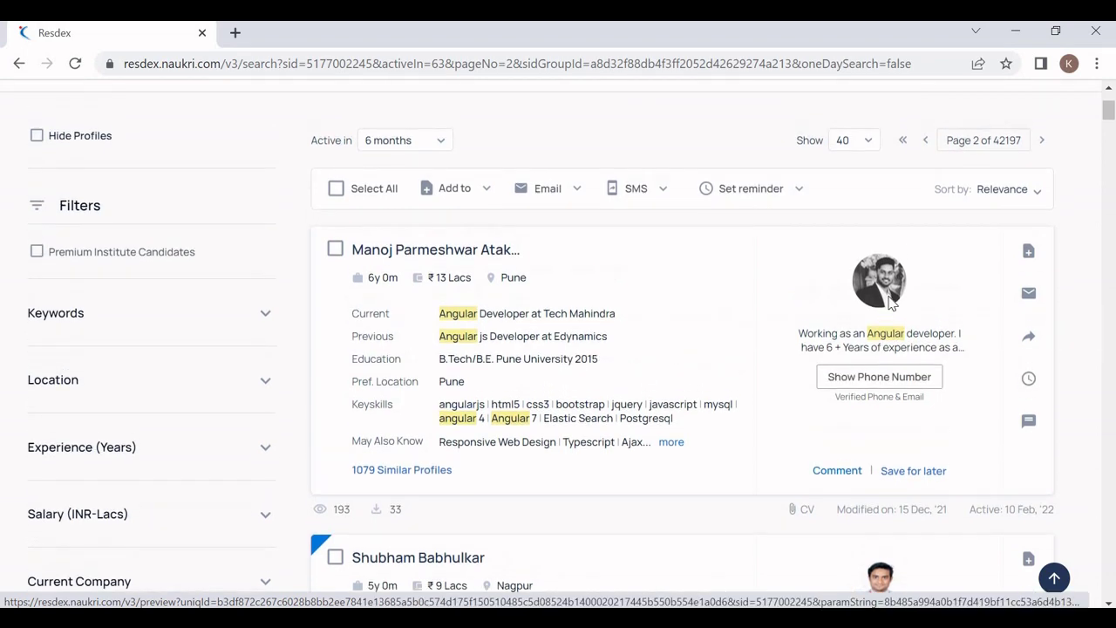
mouse_move(424, 241)
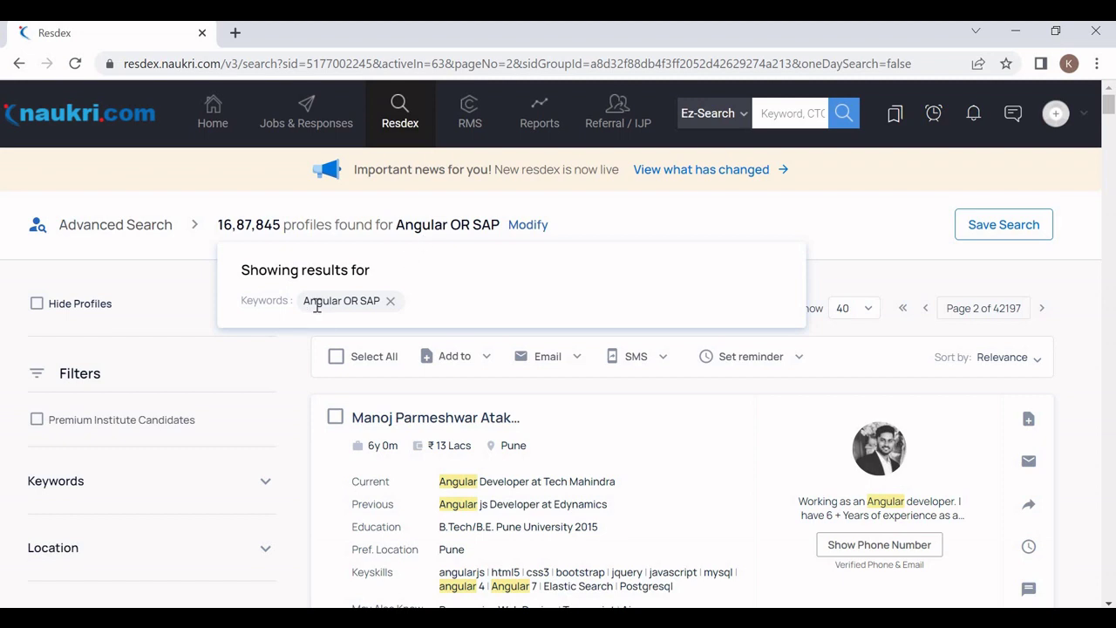
Step: Modify the current search and clear the Angular OR SAP text from the keywords
left_click(528, 225)
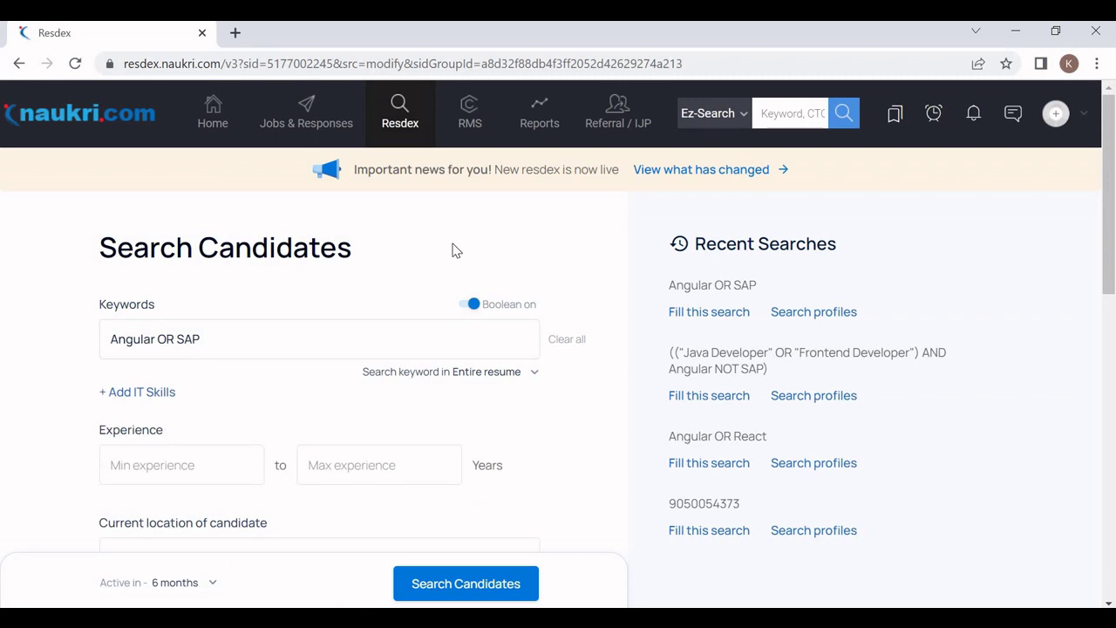
scroll(453, 251, "down", 1)
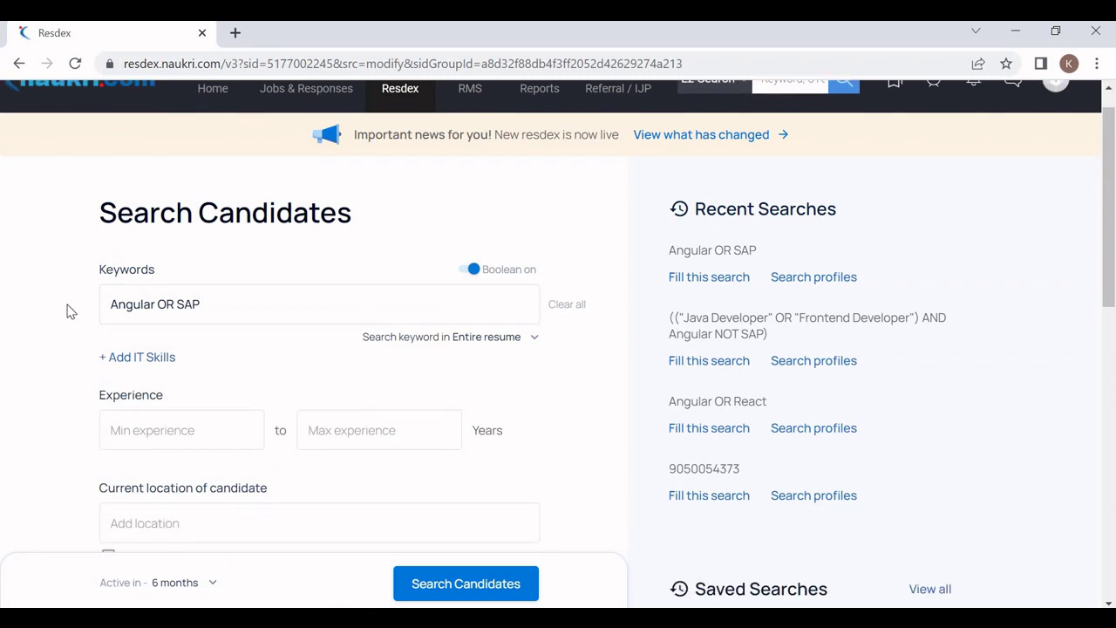
scroll(70, 311, "up", 1)
left_click(240, 341)
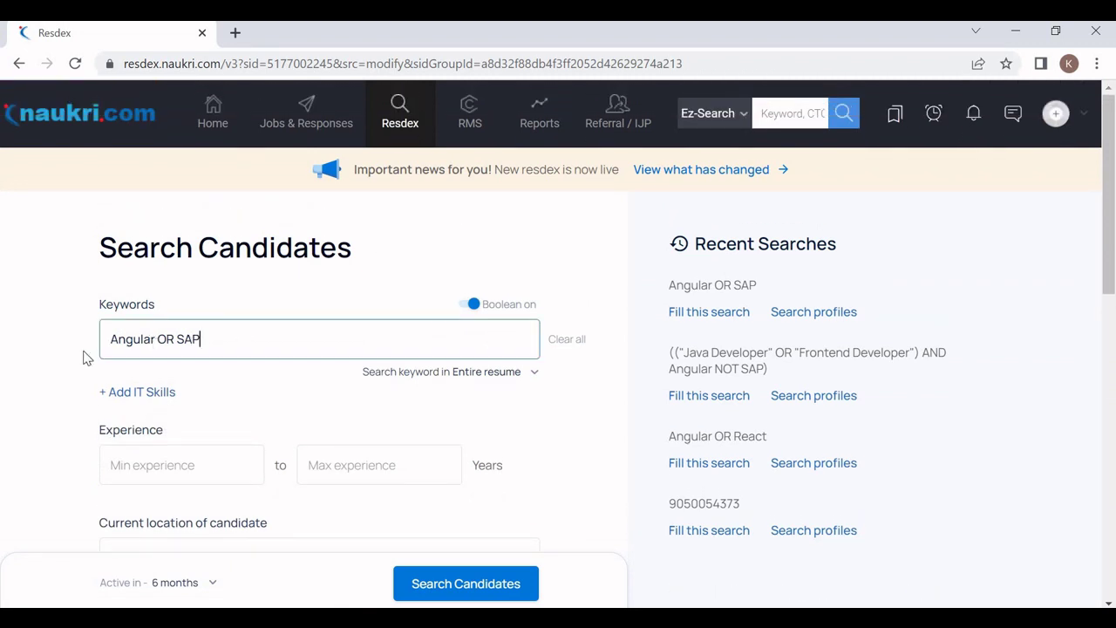
key("ctrl+shift+Left")
key("ctrl+shift+Left")
key("ctrl+shift+Left")
key("End")
key("BackSpace")
key("BackSpace")
key("BackSpace")
key("BackSpace")
key("BackSpace")
key("BackSpace")
key("BackSpace")
key("BackSpace")
key("BackSpace")
key("BackSpace")
key("BackSpace")
key("BackSpace")
key("BackSpace")
key("BackSpace")
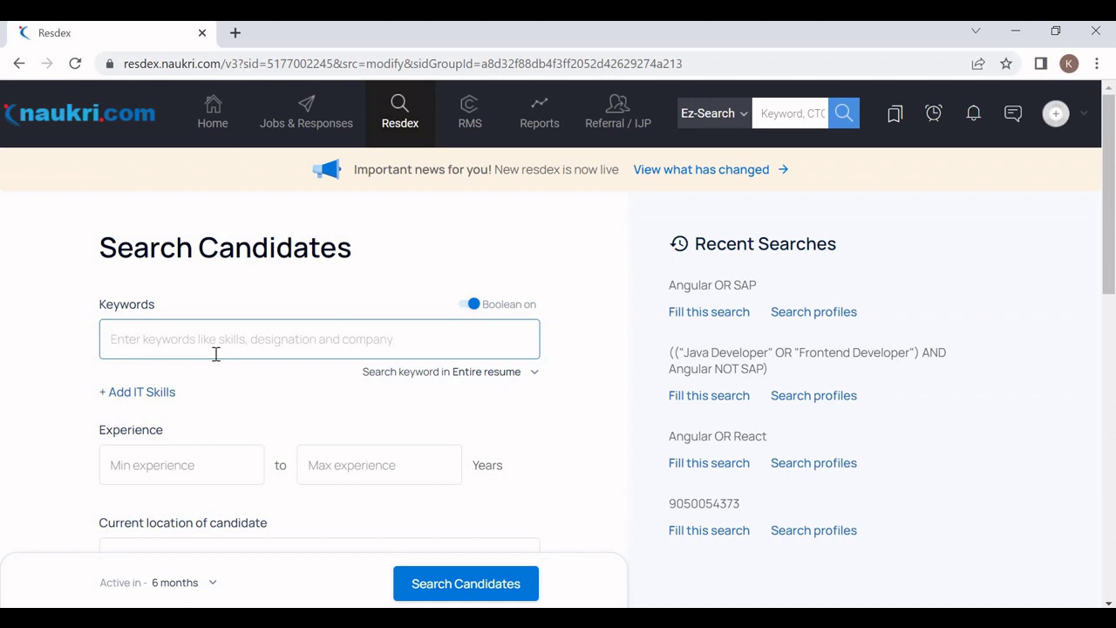
type("(")
key("BackSpace")
type("((\"Angular Developer\" OR \"Java Developer\") AND Angular NOT SAP)")
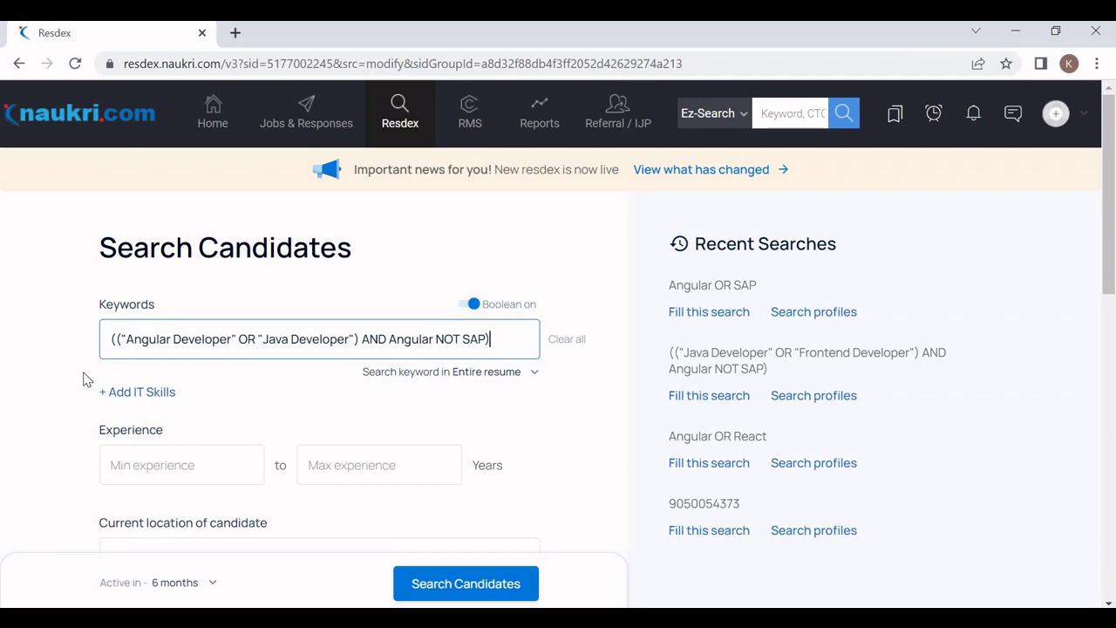
key("ctrl+a")
key("ctrl+c")
key("BackSpace")
Step: Enter the Boolean keywords (("Angular Developer" OR "Java Developer") AND Angular NOT SAP)
type("(")
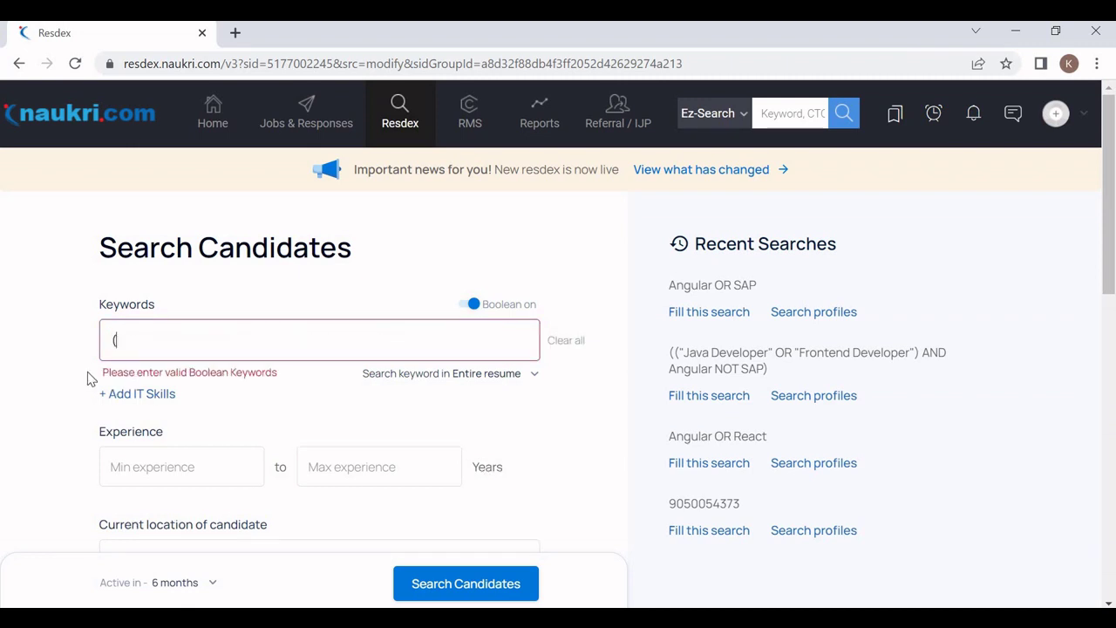
type(")")
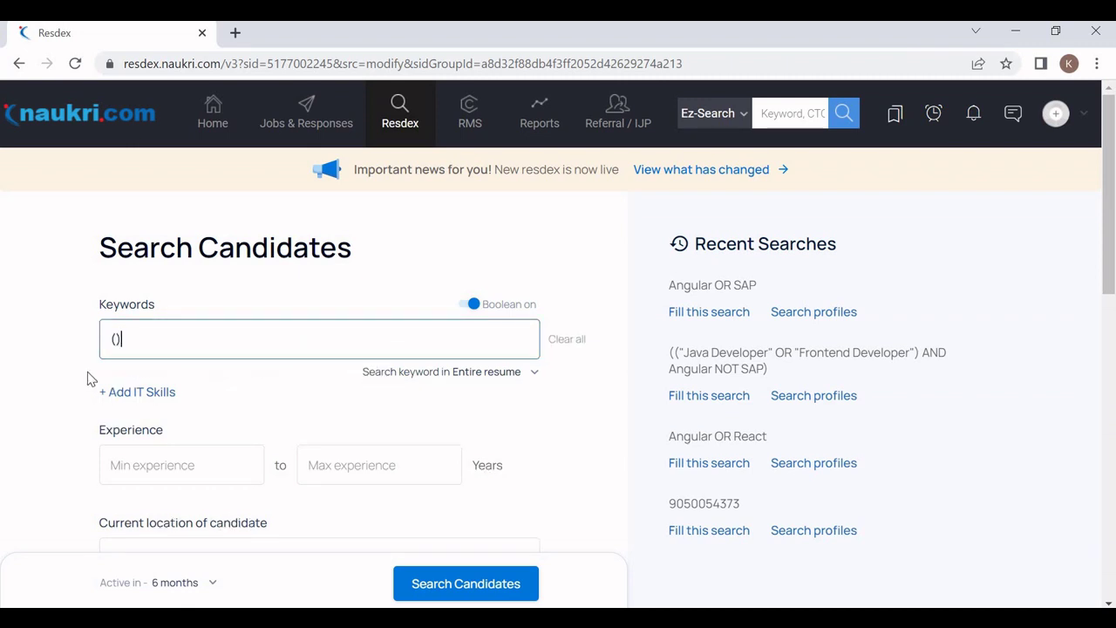
key("ctrl+v")
key("ctrl+z")
key("ctrl+z")
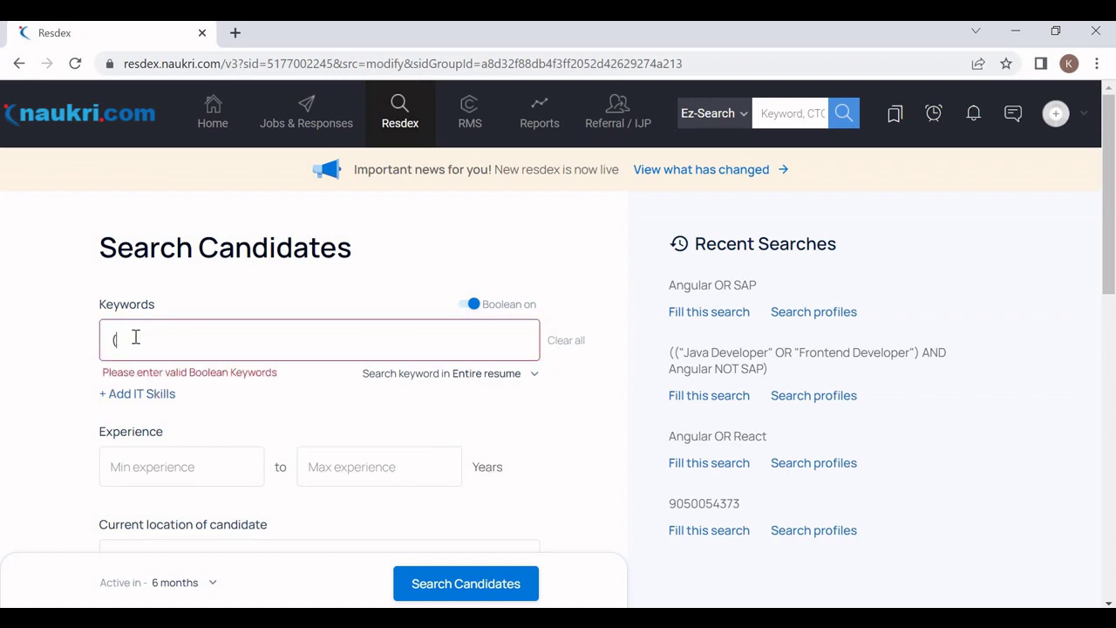
type("(")
type("Angu")
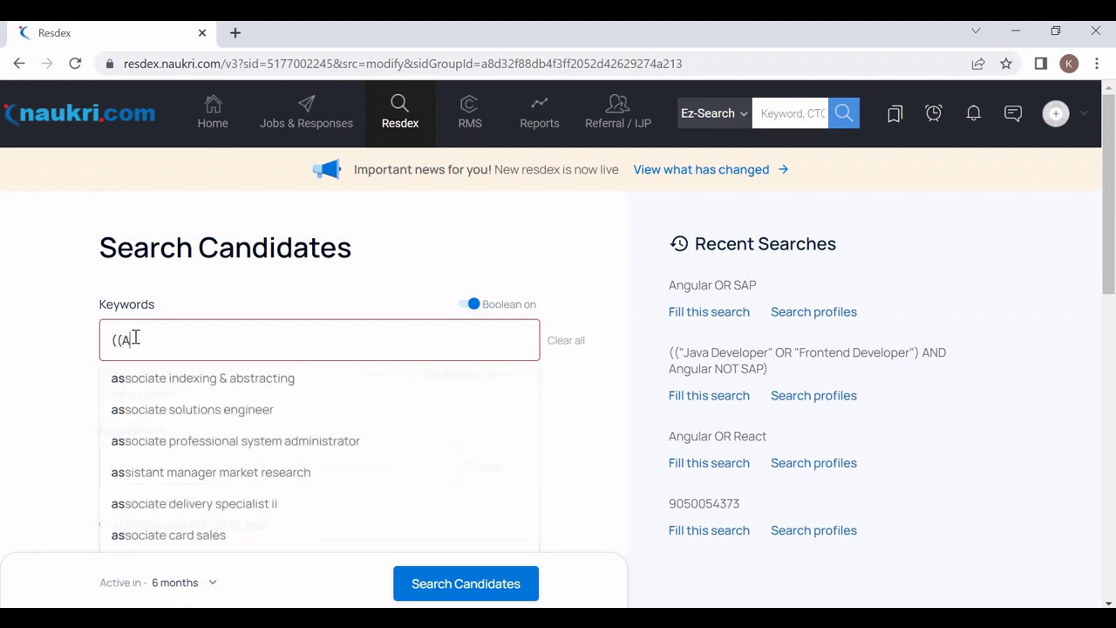
key("BackSpace")
key("BackSpace")
key("BackSpace")
key("BackSpace")
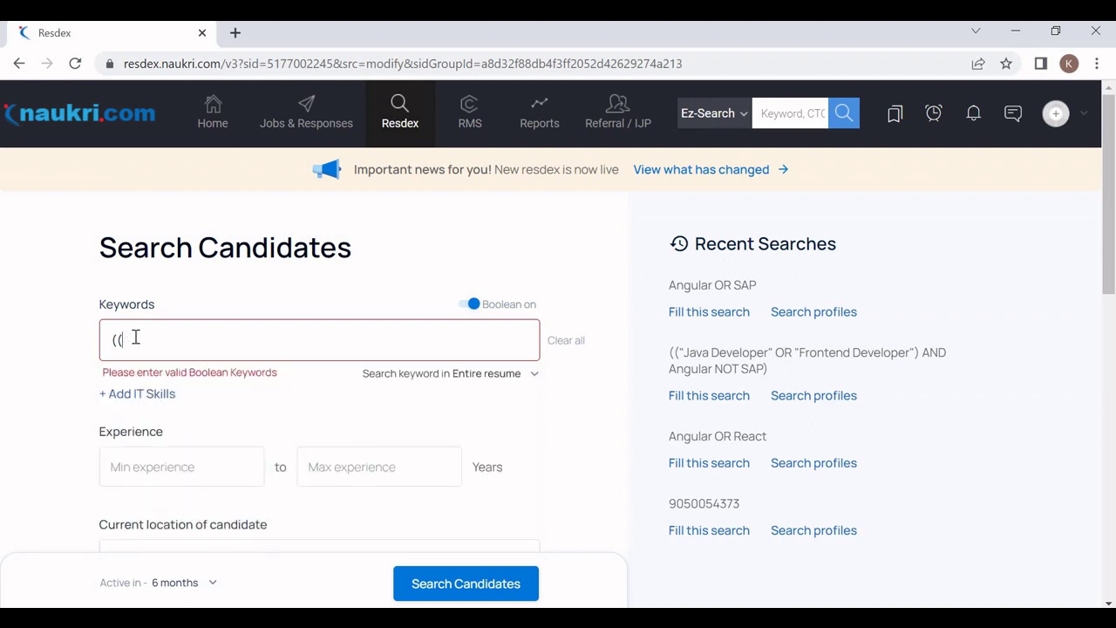
type("\"Angular D")
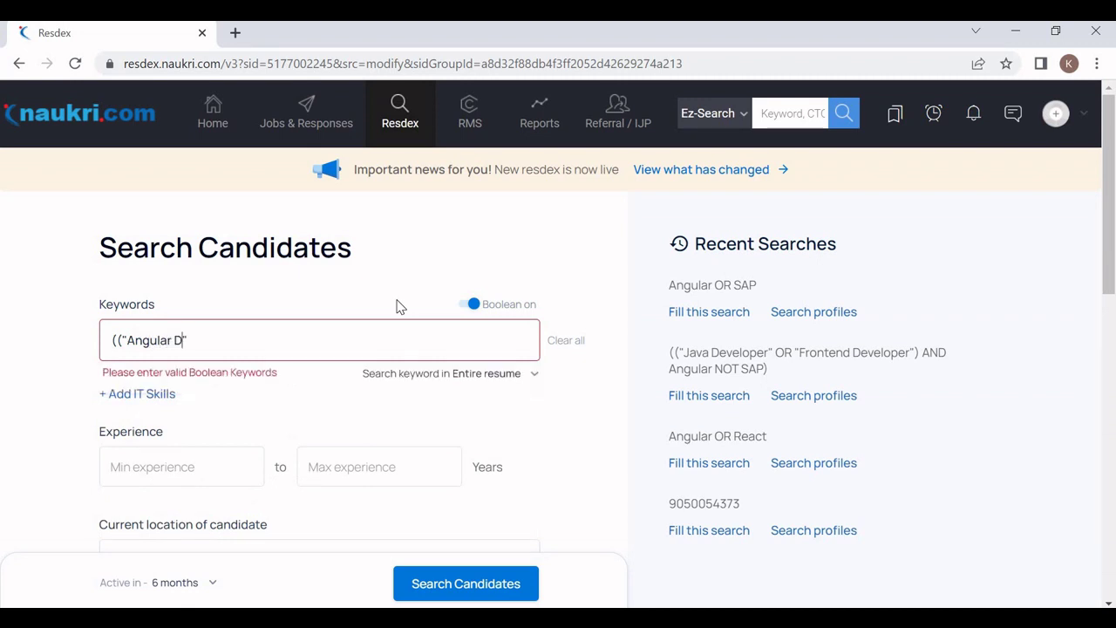
type("eveloper\" OR \"Java ")
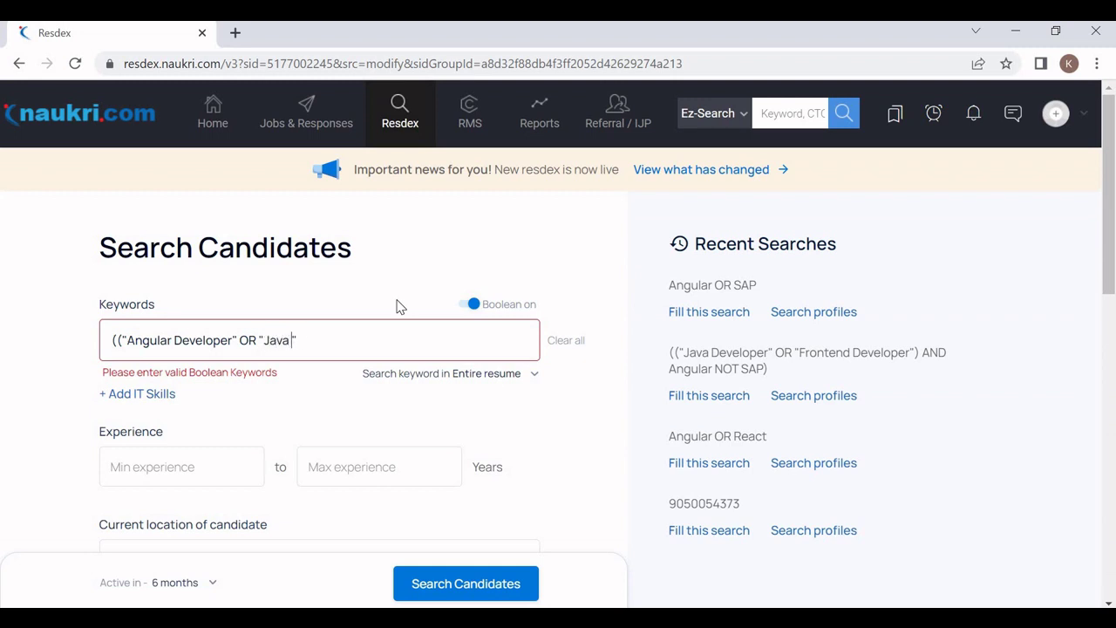
type("Developer")
type("\") AND")
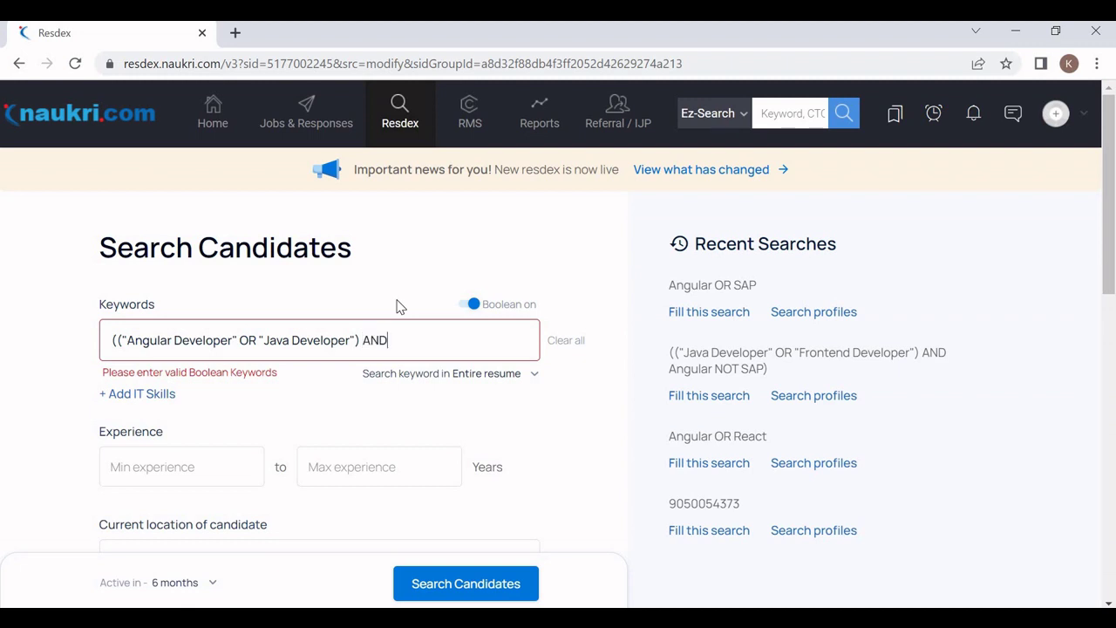
type(" Angular NOT SAP)")
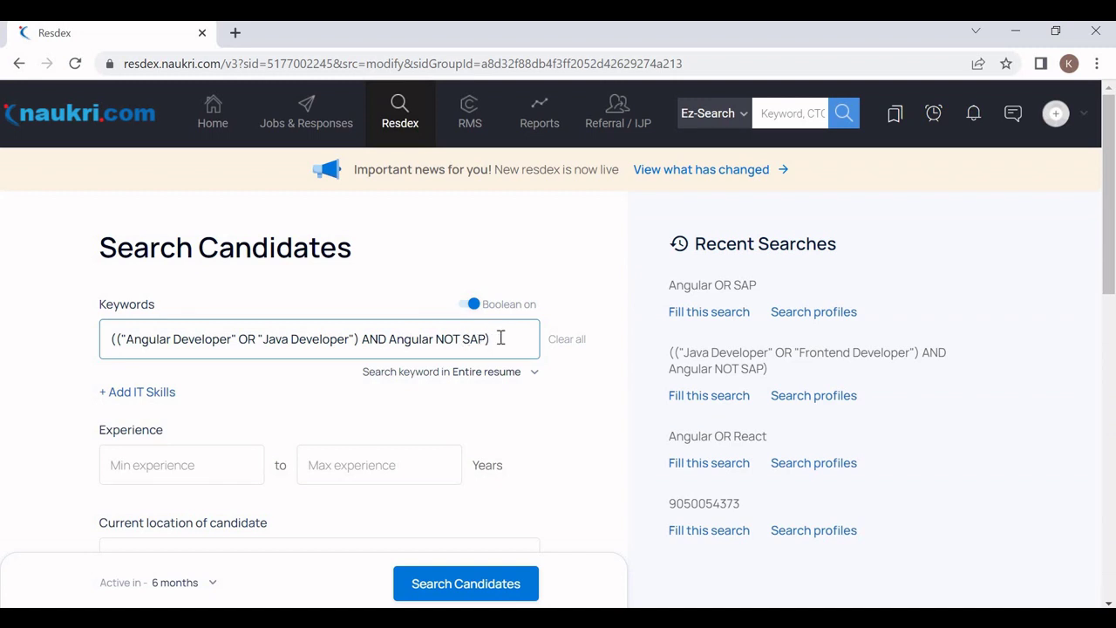
Step: Examine the NOT SAP exclusion at the end of the Boolean keywords
double_click(442, 339)
left_click(468, 339)
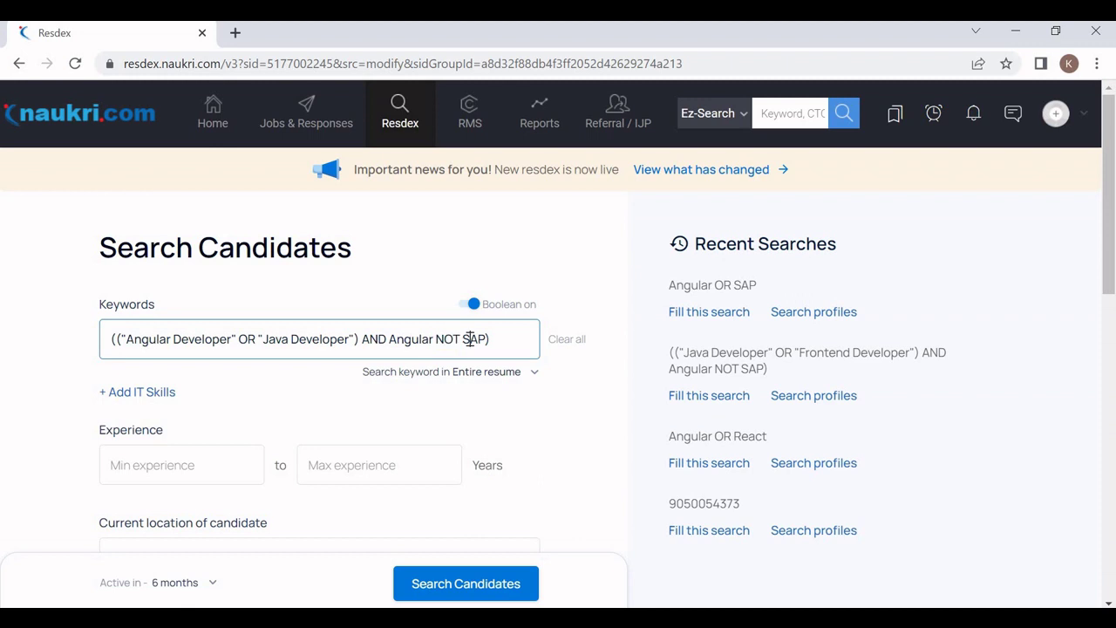
left_click(520, 333)
double_click(480, 339)
left_click(511, 340)
double_click(441, 341)
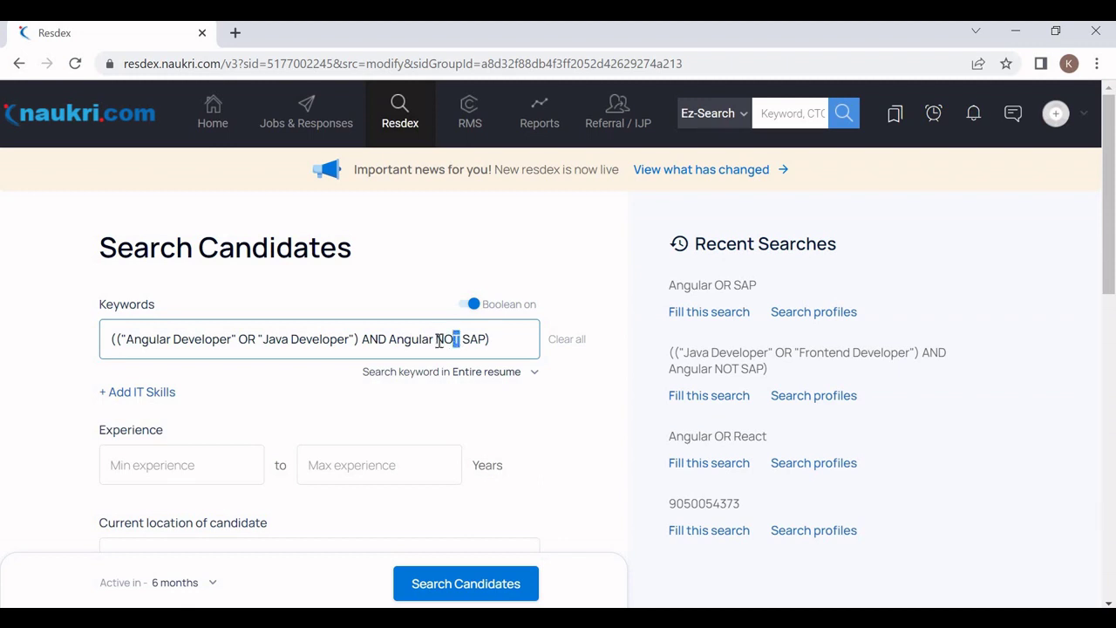
left_click(502, 339)
left_click_drag(491, 338, 435, 339)
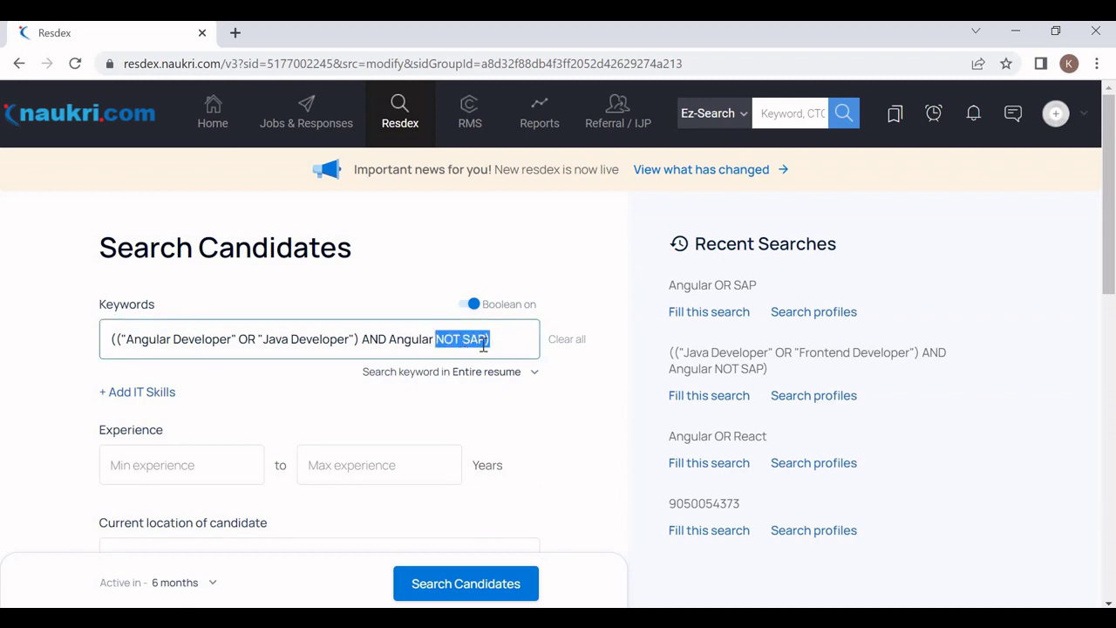
key("Left")
key("Right")
key("Right")
key("Right")
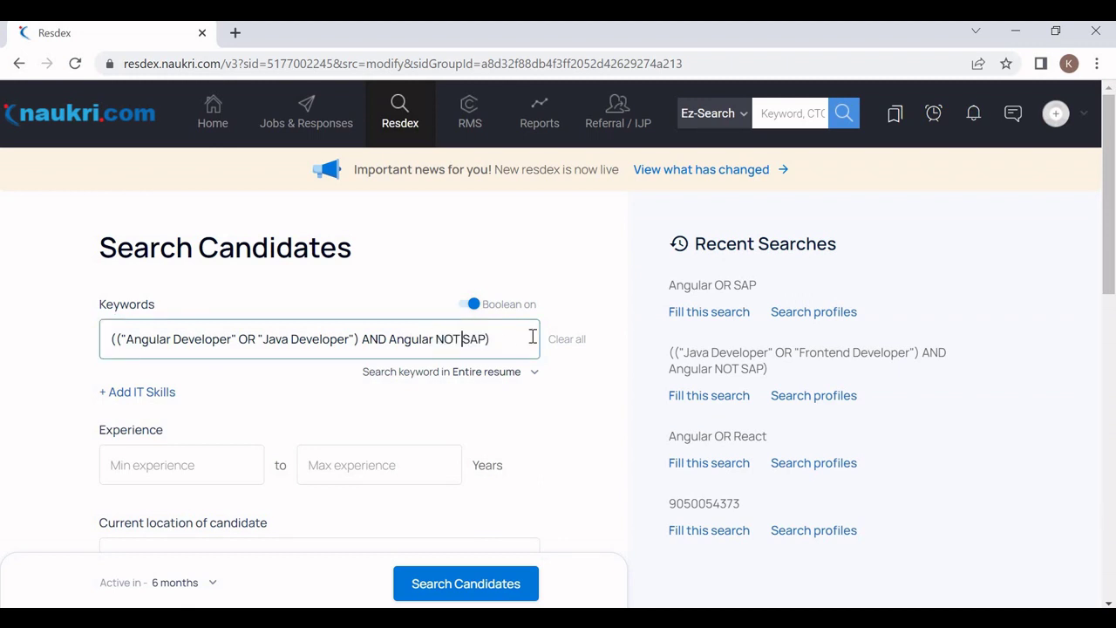
double_click(486, 340)
left_click(501, 339)
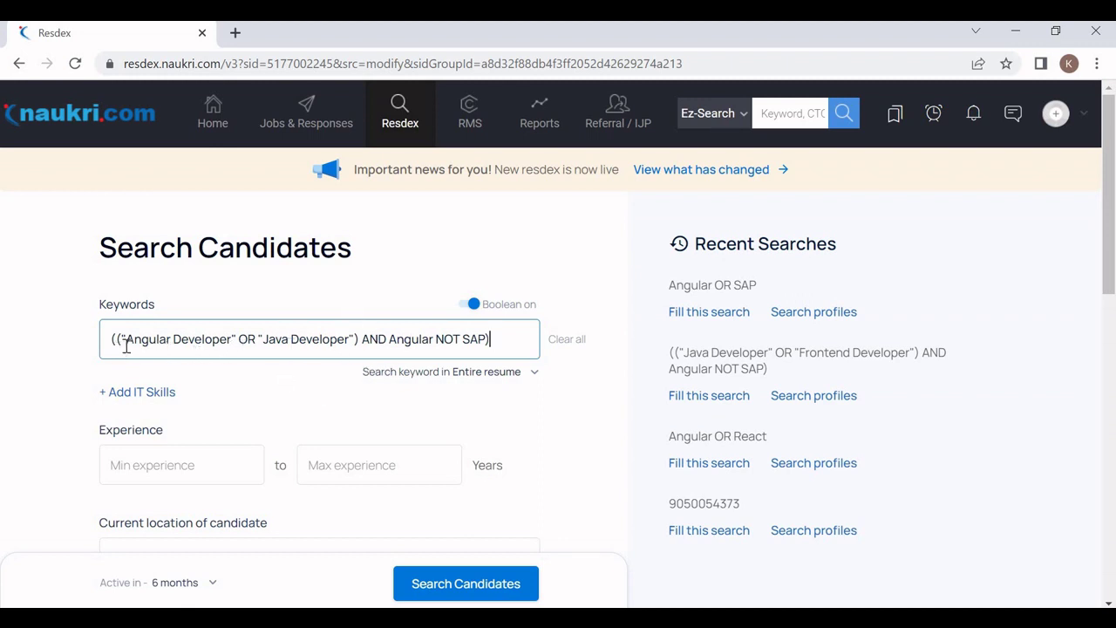
Step: Review the quoted Angular Developer and Java Developer titles and the required Angular term in the Boolean keywords
left_click_drag(126, 340, 345, 340)
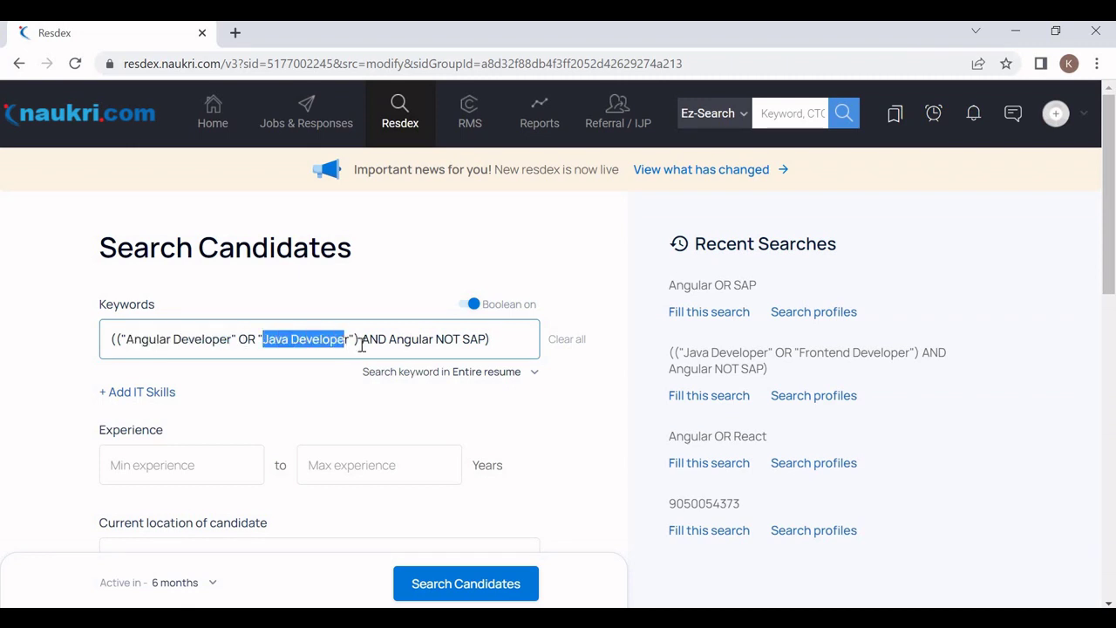
left_click(361, 344)
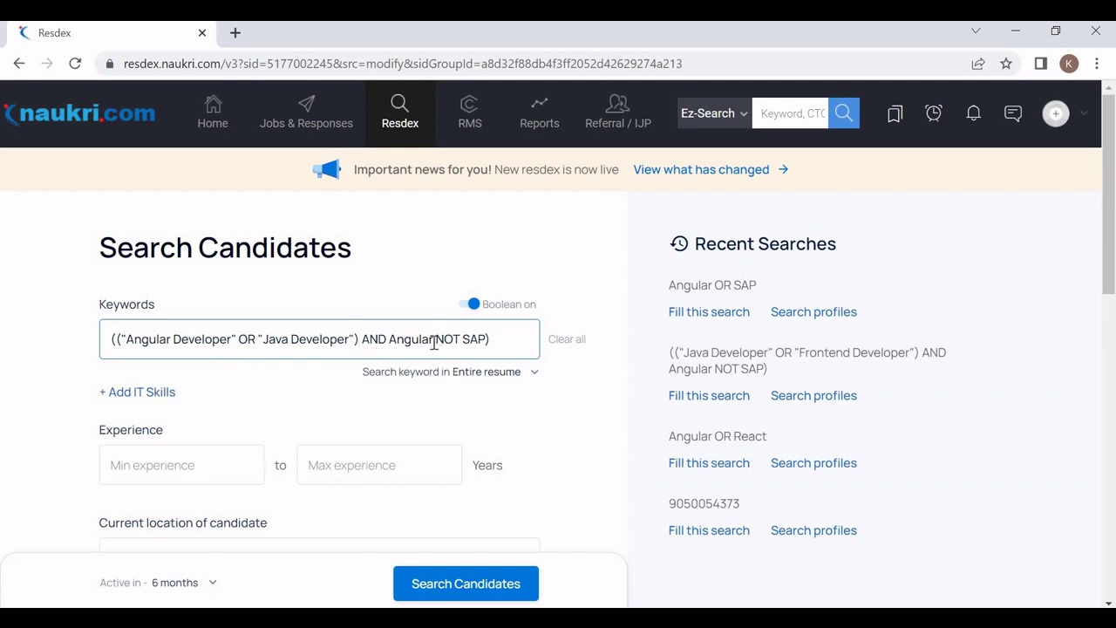
double_click(392, 340)
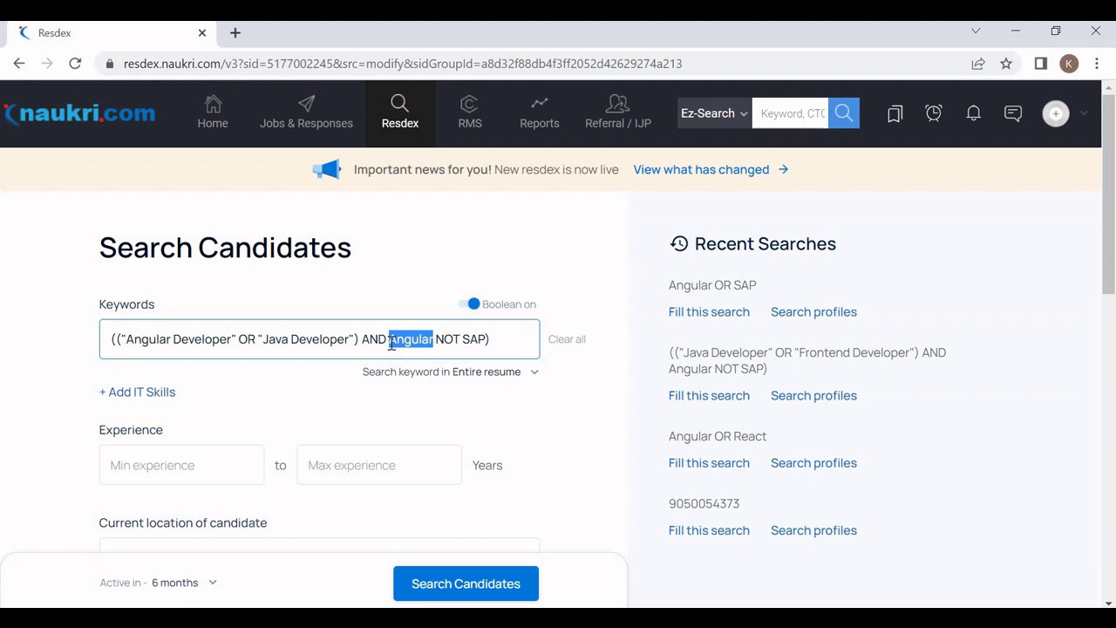
left_click(459, 341)
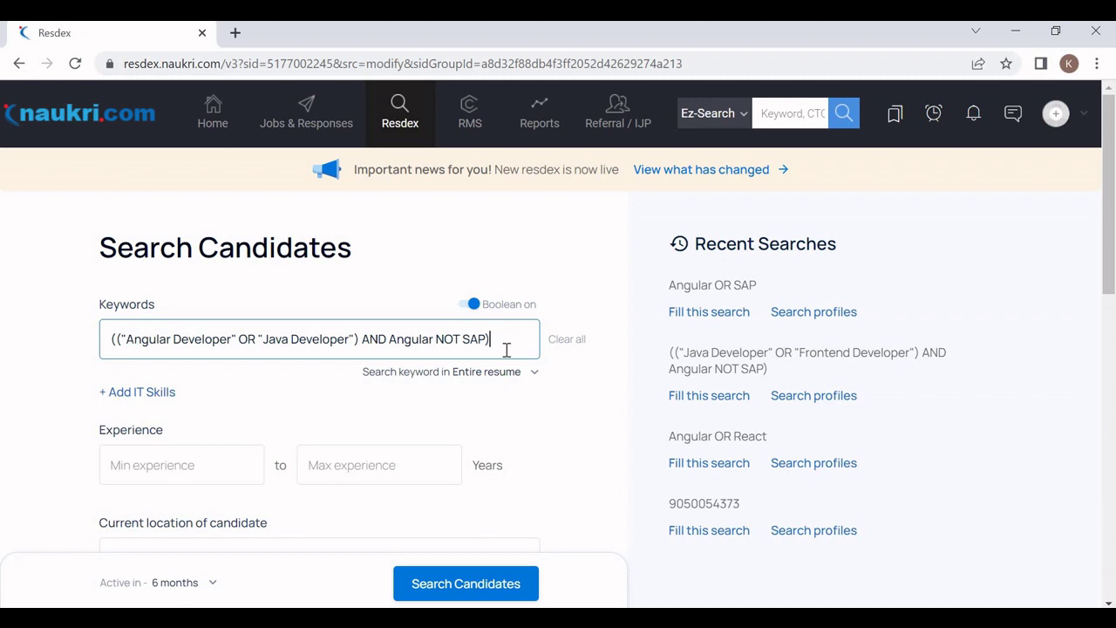
Step: Run the candidate search and examine which search keywords are highlighted in the profiles on the first results page
left_click(453, 586)
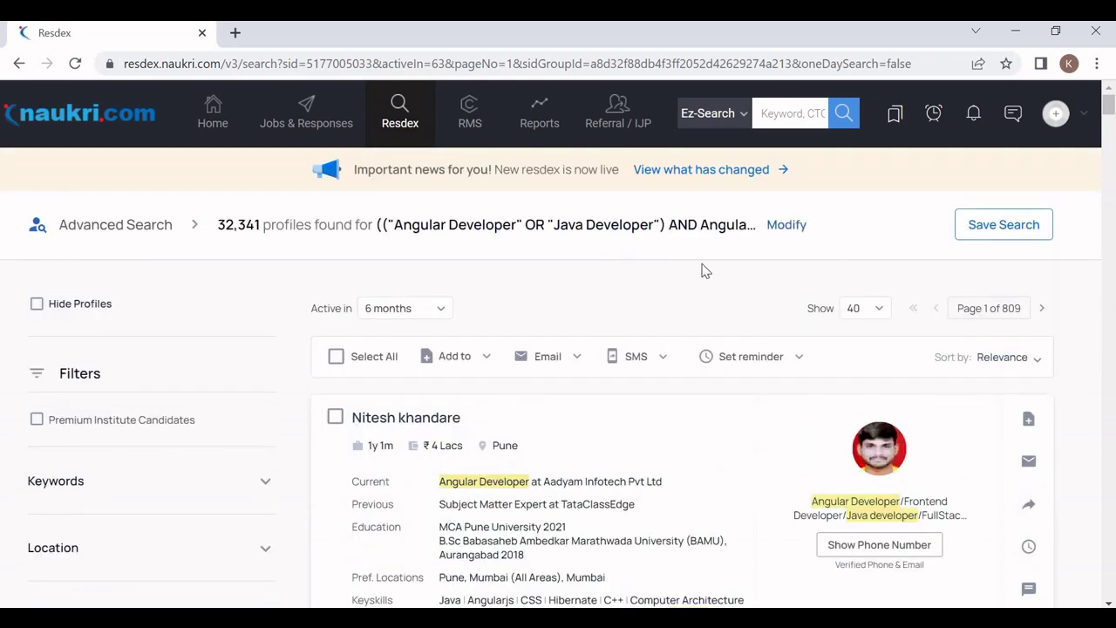
scroll(686, 287, "down", 1)
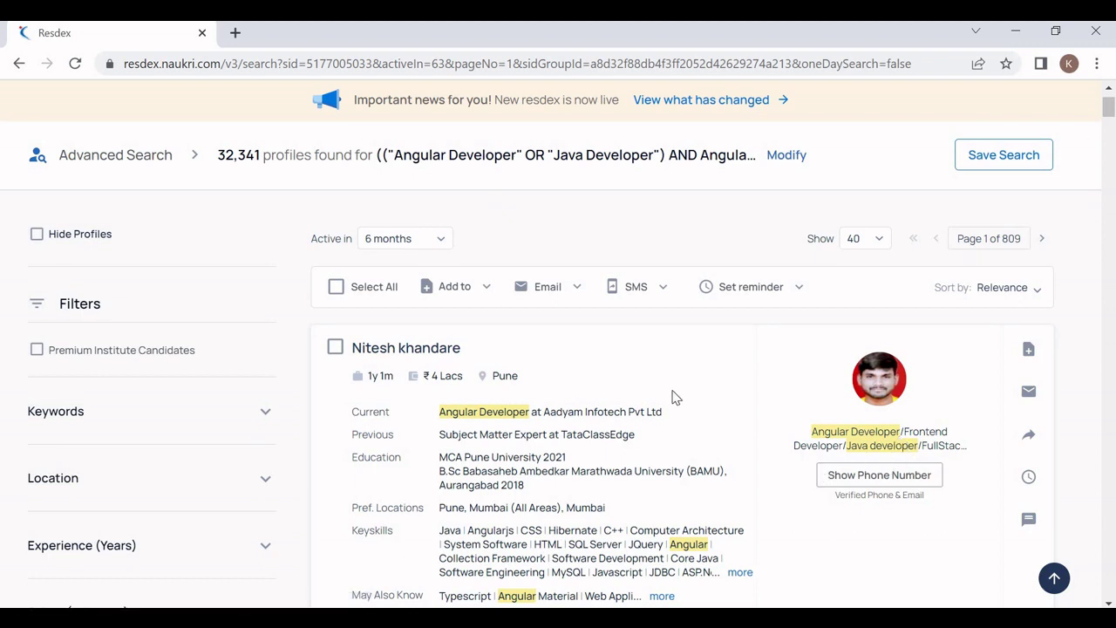
scroll(667, 397, "down", 2)
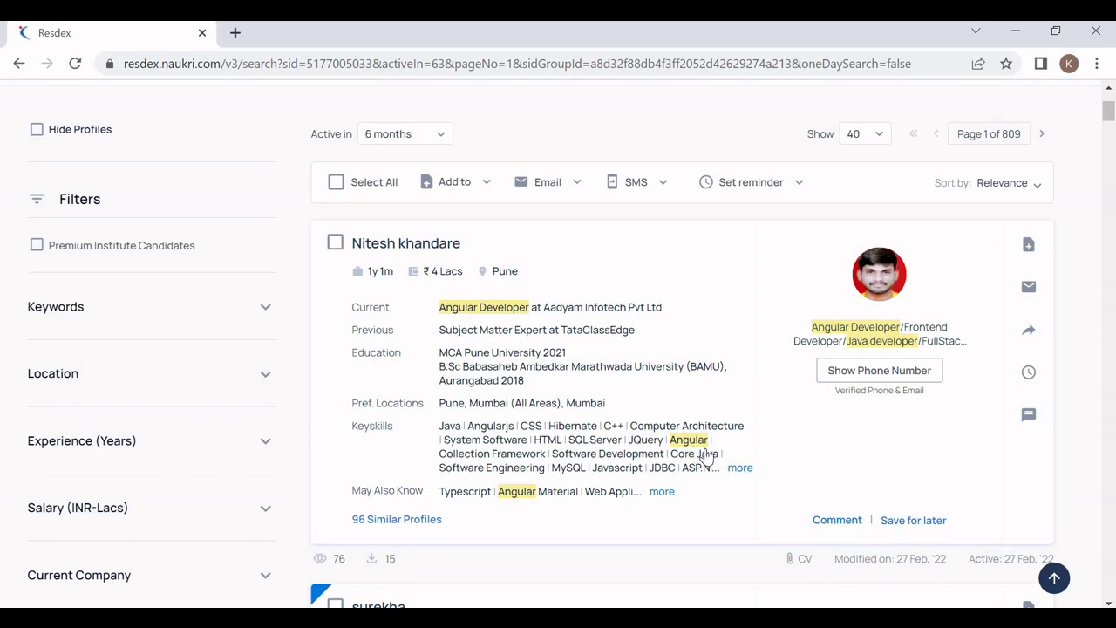
scroll(708, 455, "down", 1)
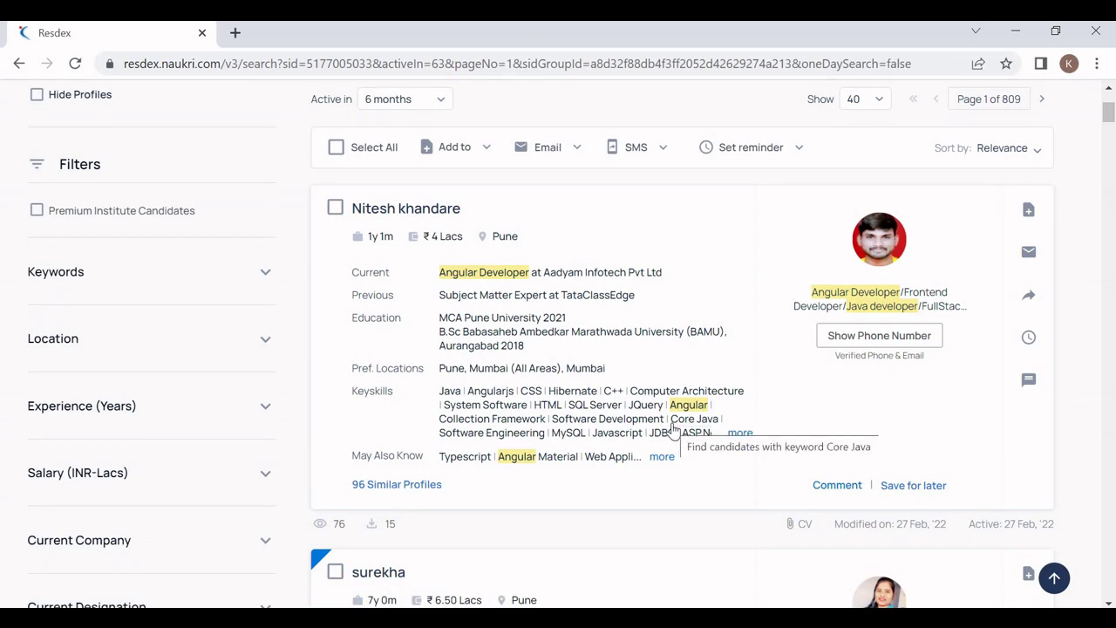
scroll(673, 428, "down", 3)
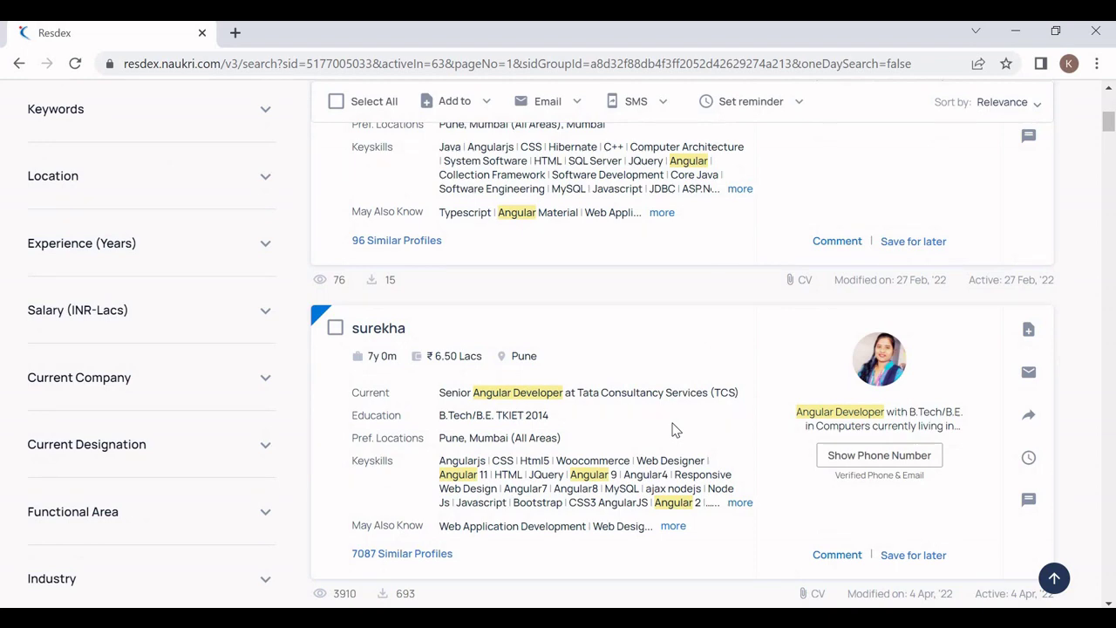
scroll(672, 428, "down", 2)
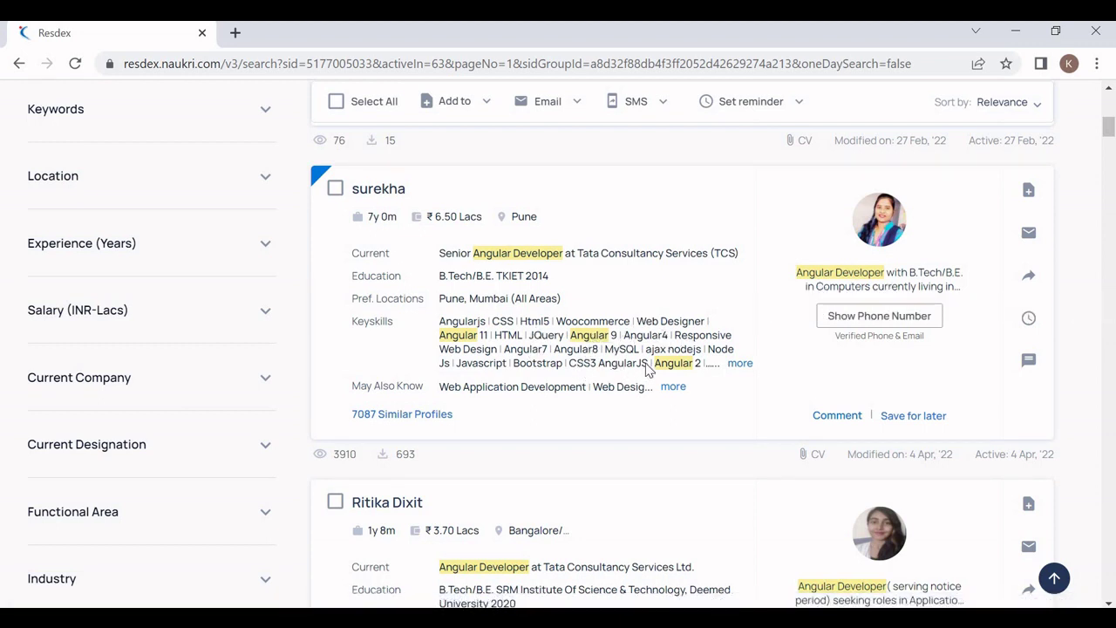
scroll(646, 369, "down", 9)
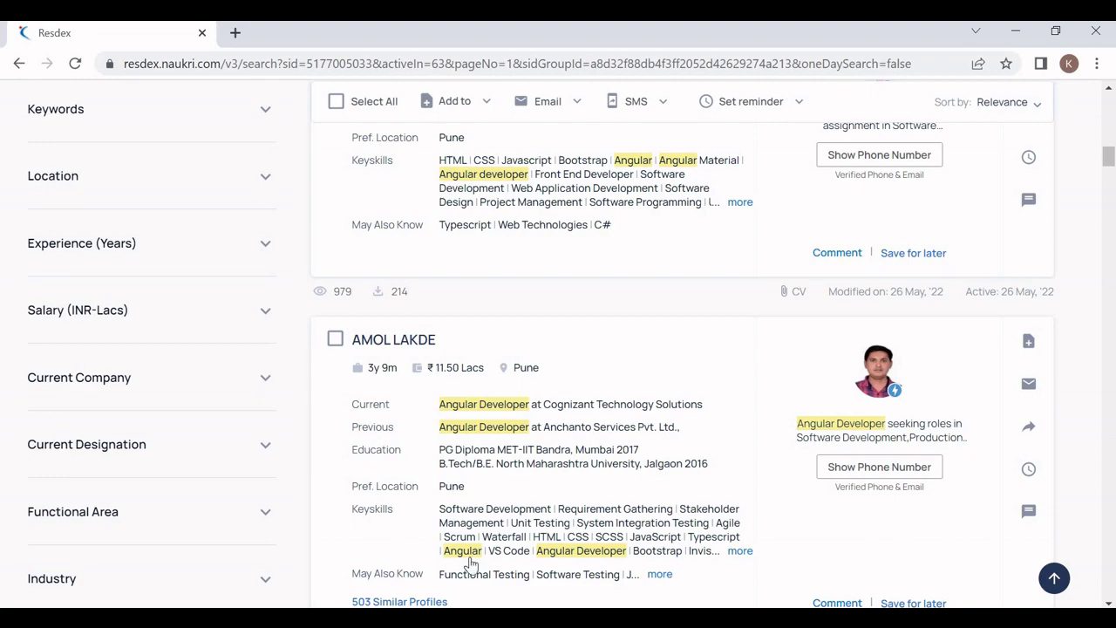
scroll(471, 562, "up", 10)
scroll(471, 563, "up", 10)
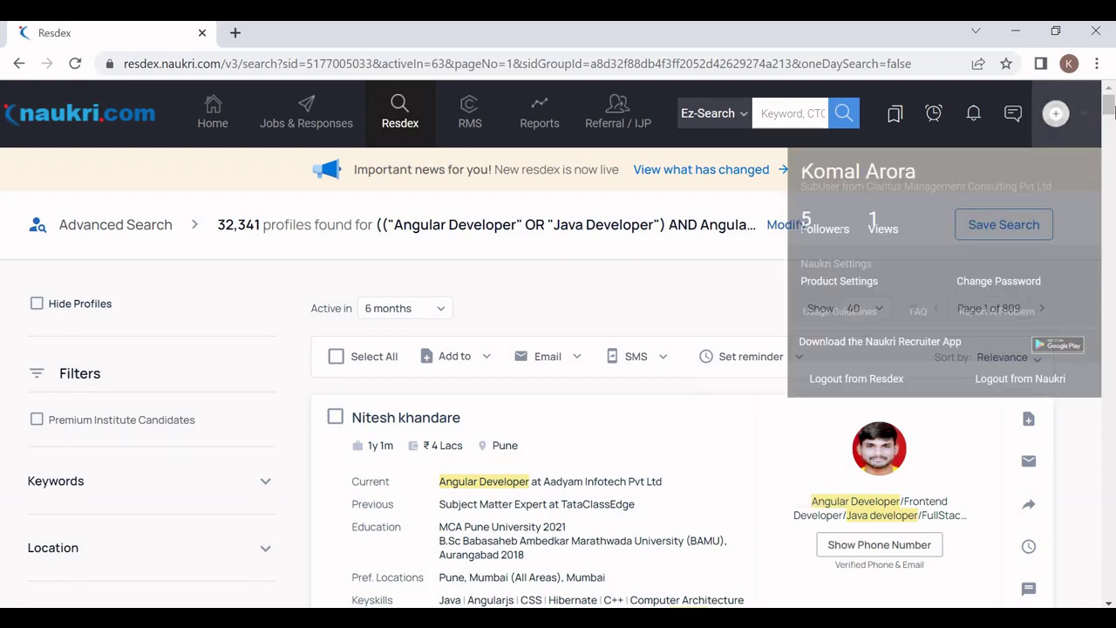
left_click_drag(1105, 103, 1111, 248)
scroll(1113, 248, "down", 3)
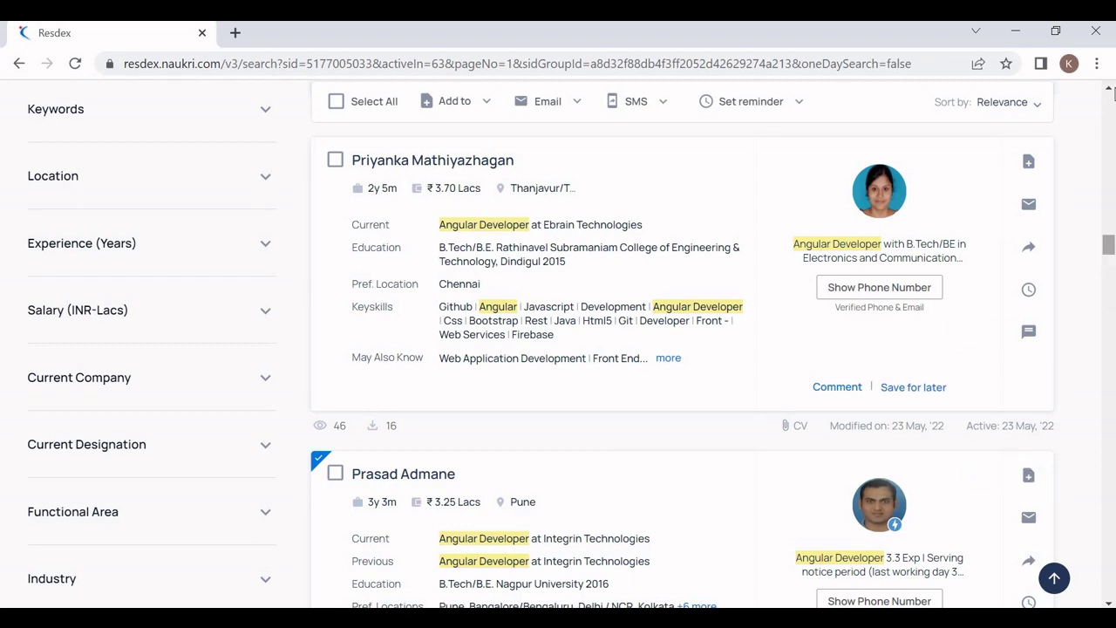
left_click_drag(1110, 252, 1110, 104)
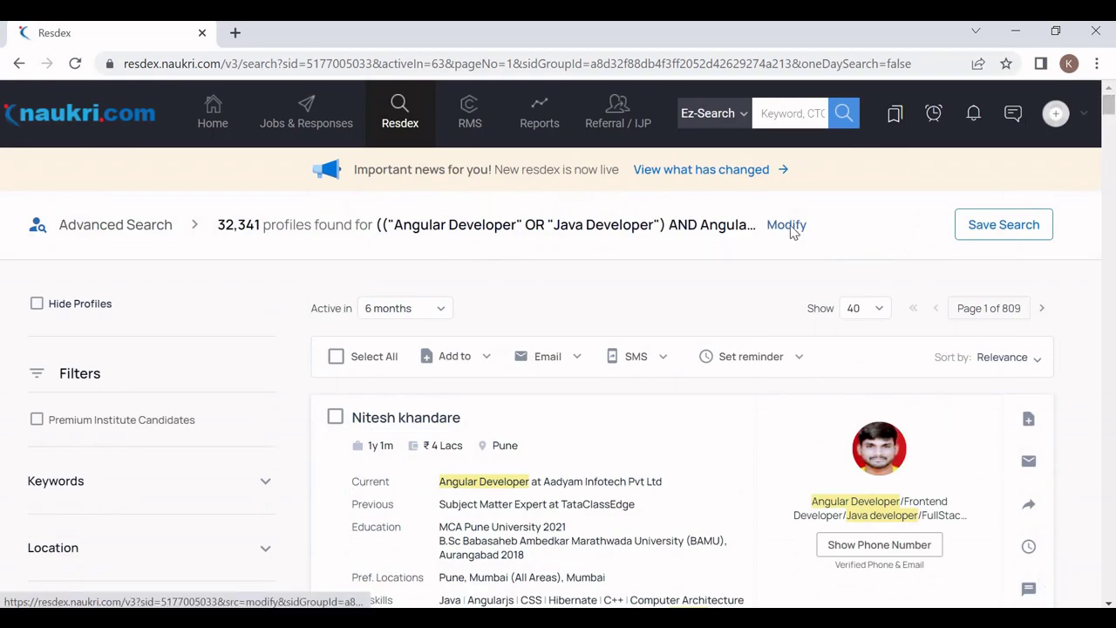
Step: Reopen the candidate search for modification, copy the whole Boolean keyword expression and clear the Keywords field
left_click(788, 225)
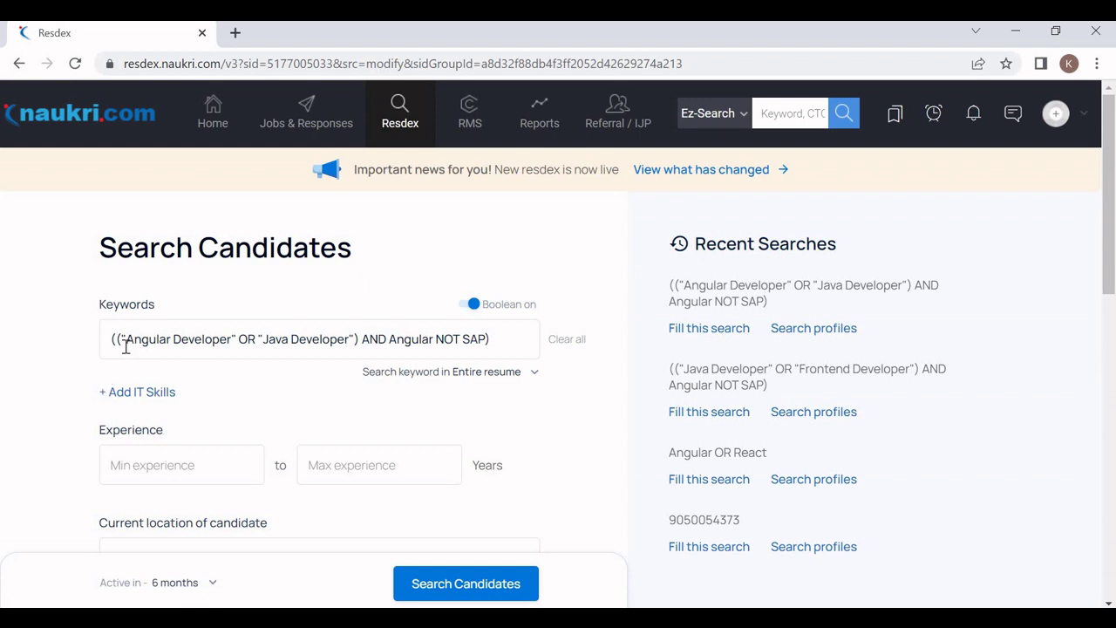
double_click(353, 339)
type("\"")
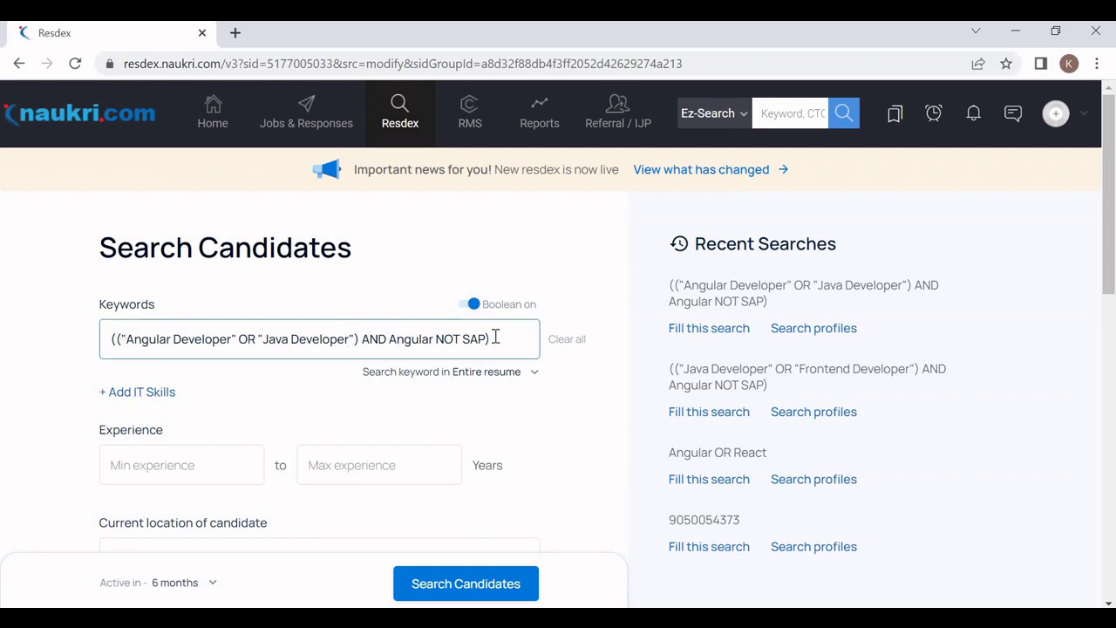
key("ctrl+a")
key("ctrl+c")
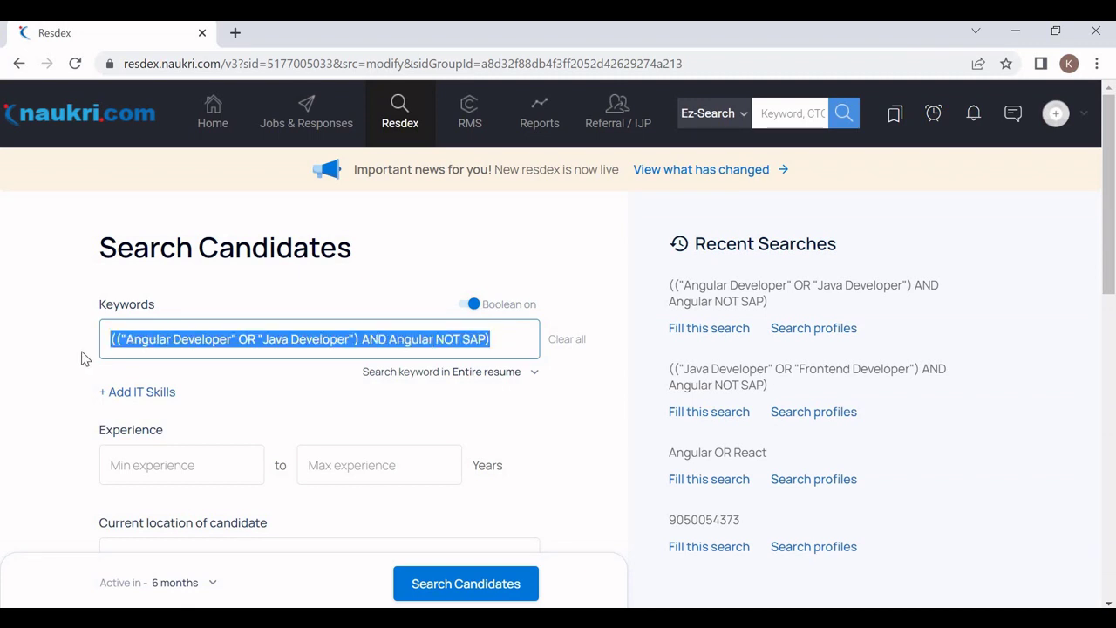
key("BackSpace")
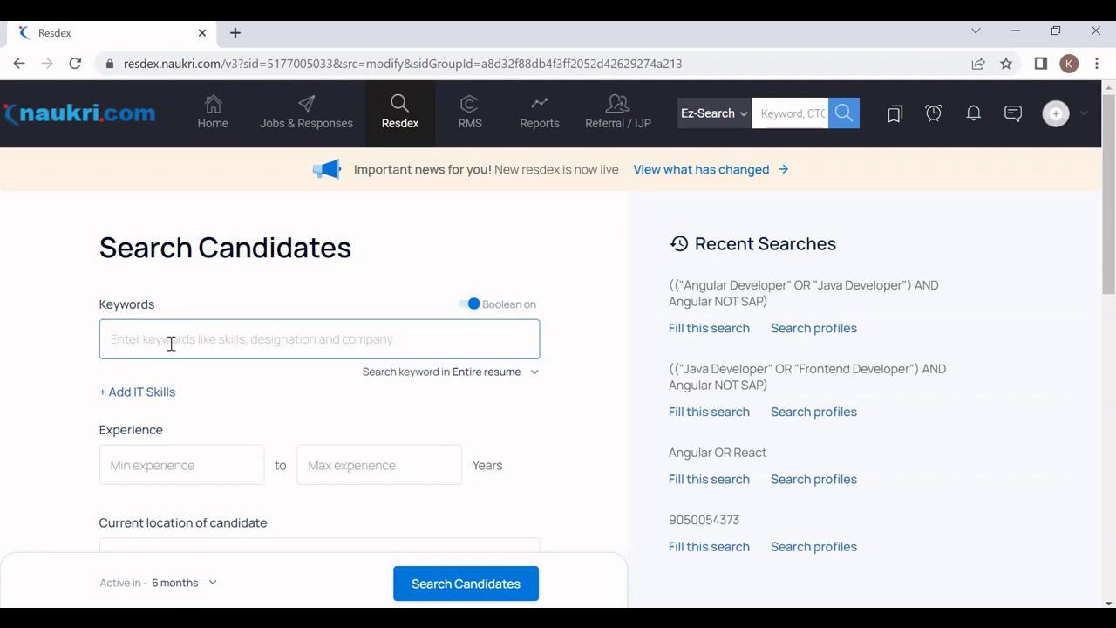
Step: Enter the quoted phrase "Angular Developer" as the only search keyword
type("\"")
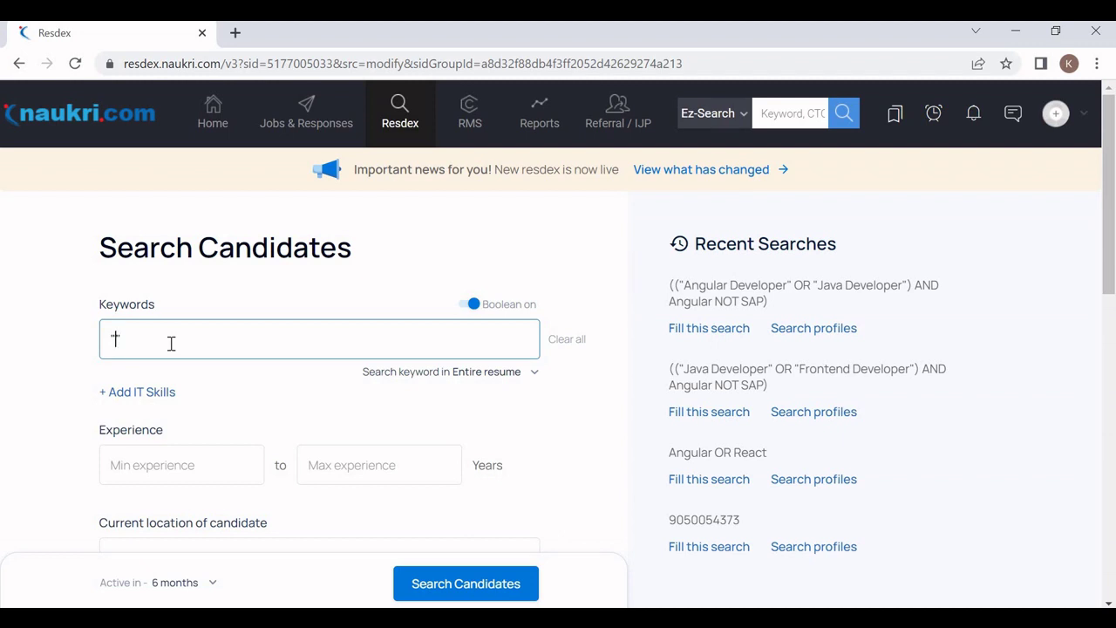
type("An")
key("BackSpace")
type("ngular")
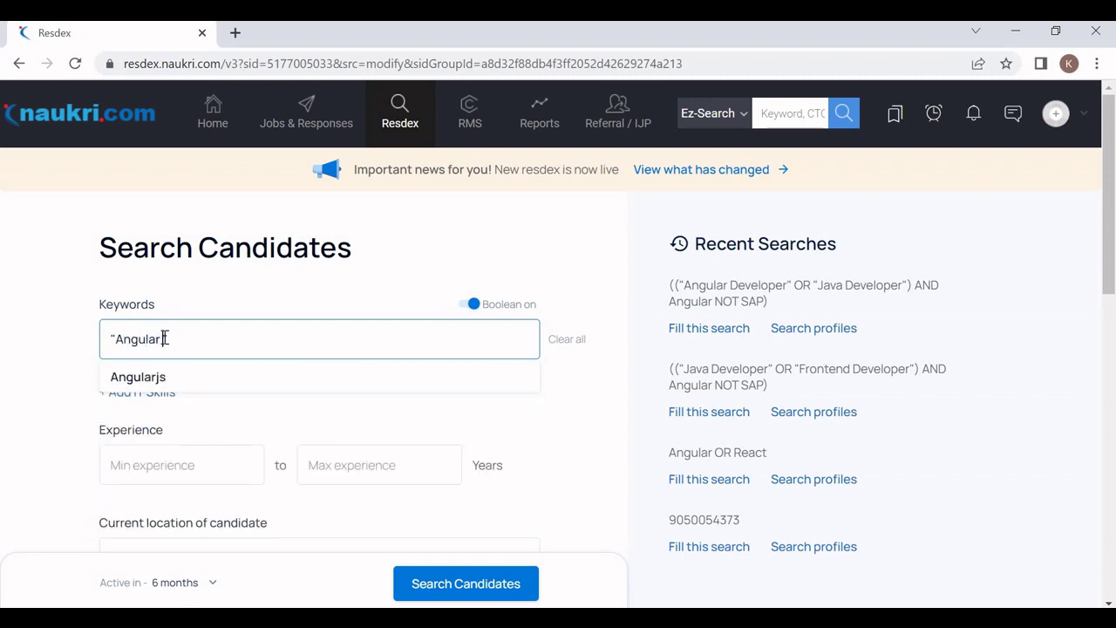
type(" Developer")
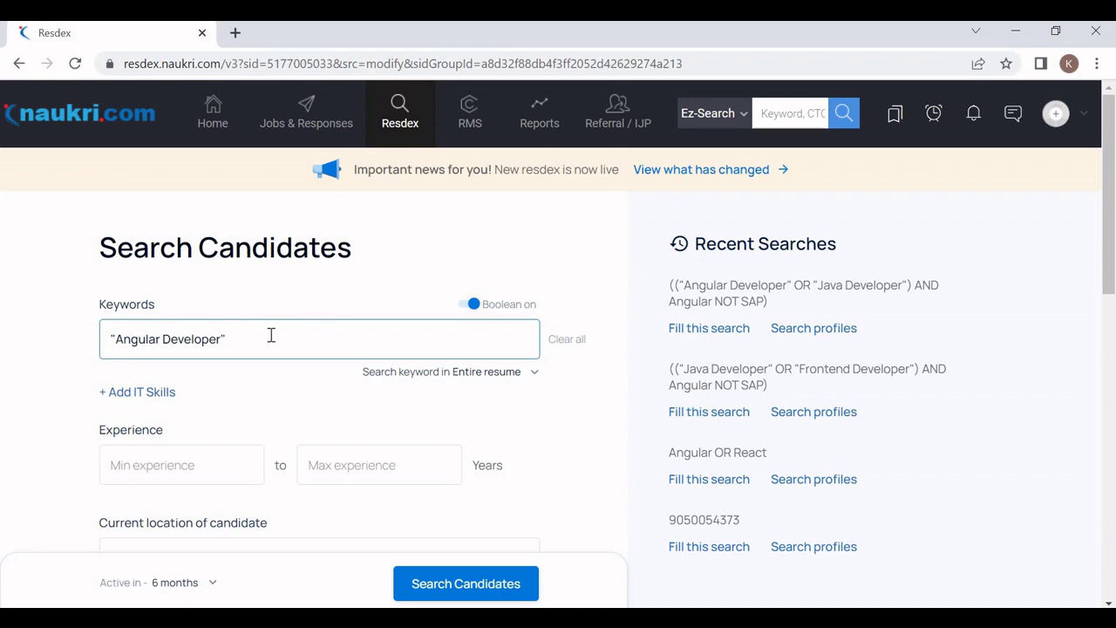
Step: Examine how the quotation marks enclose both words of the Angular Developer phrase in the Keywords field
left_click_drag(115, 339, 224, 337)
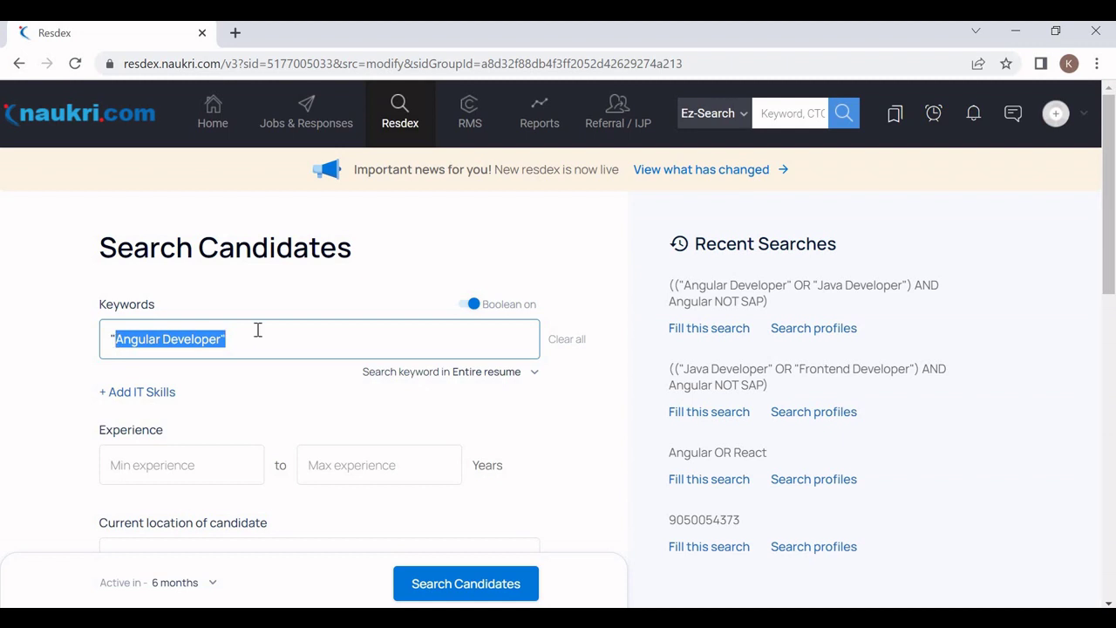
left_click(257, 329)
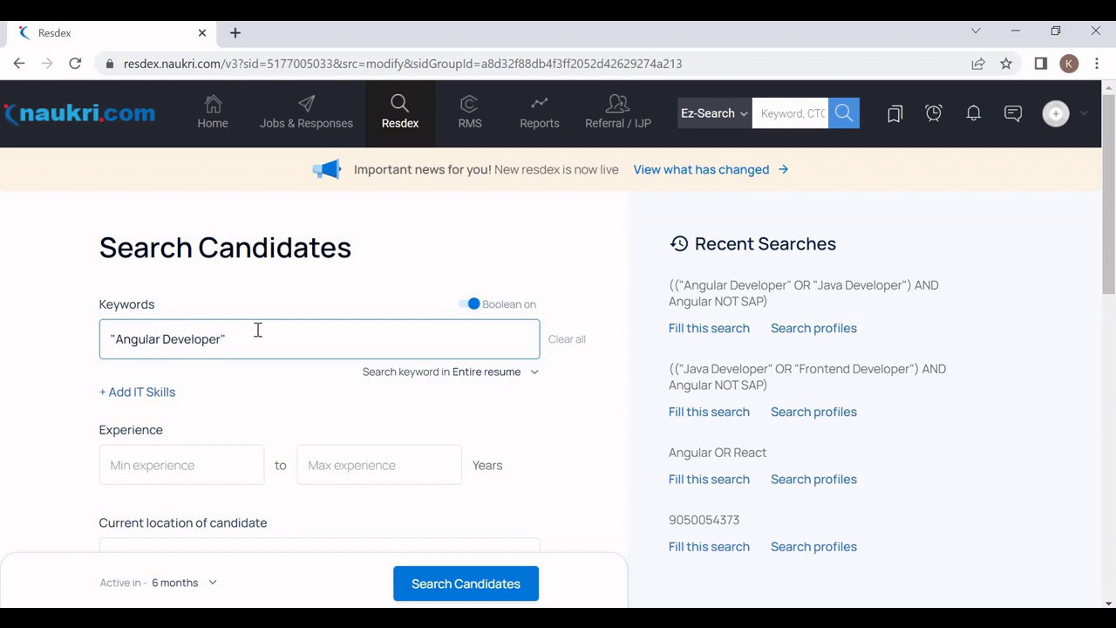
triple_click(106, 343)
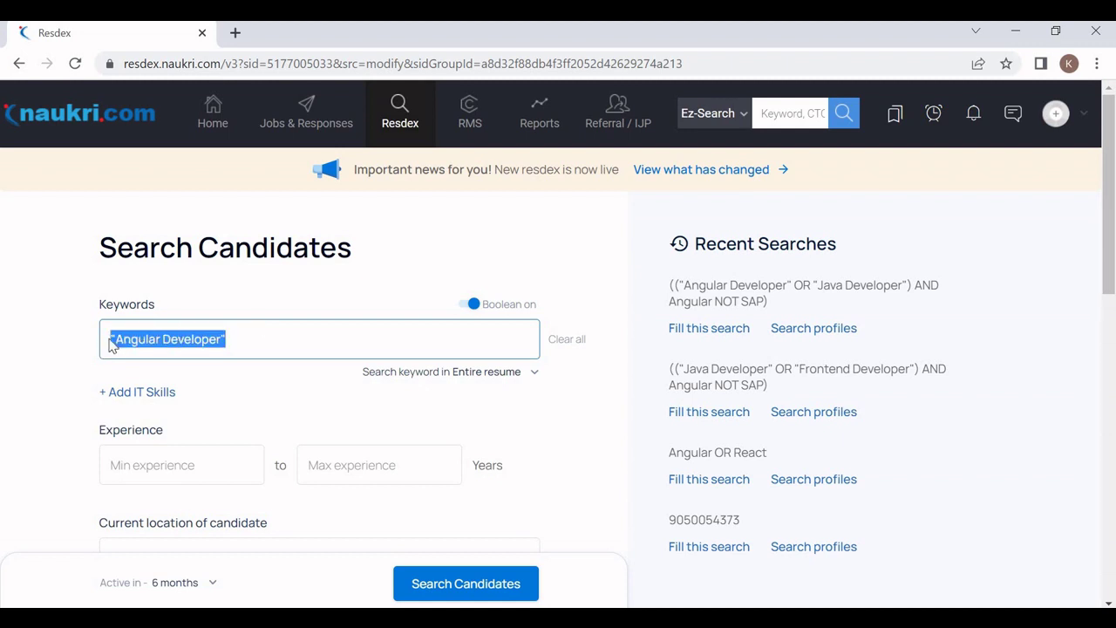
left_click(268, 350)
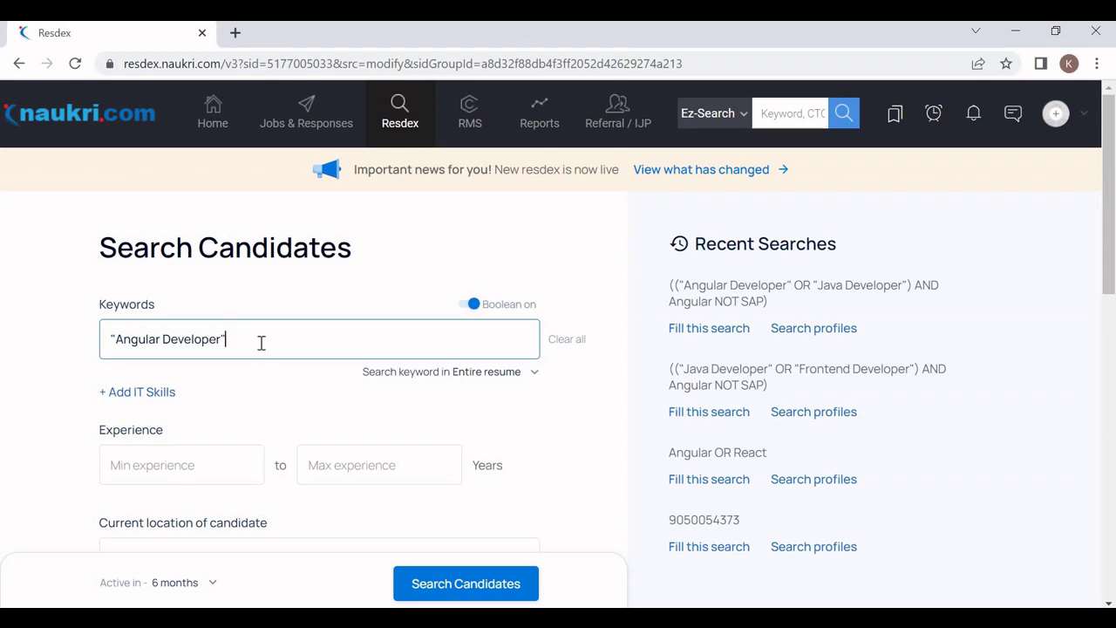
triple_click(105, 352)
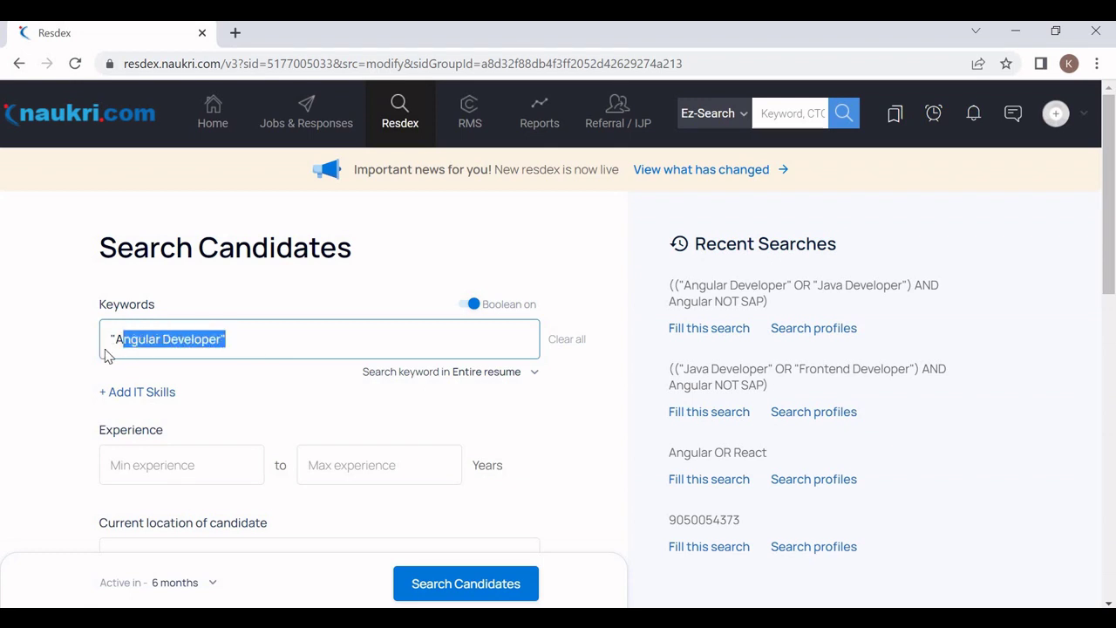
left_click(269, 326)
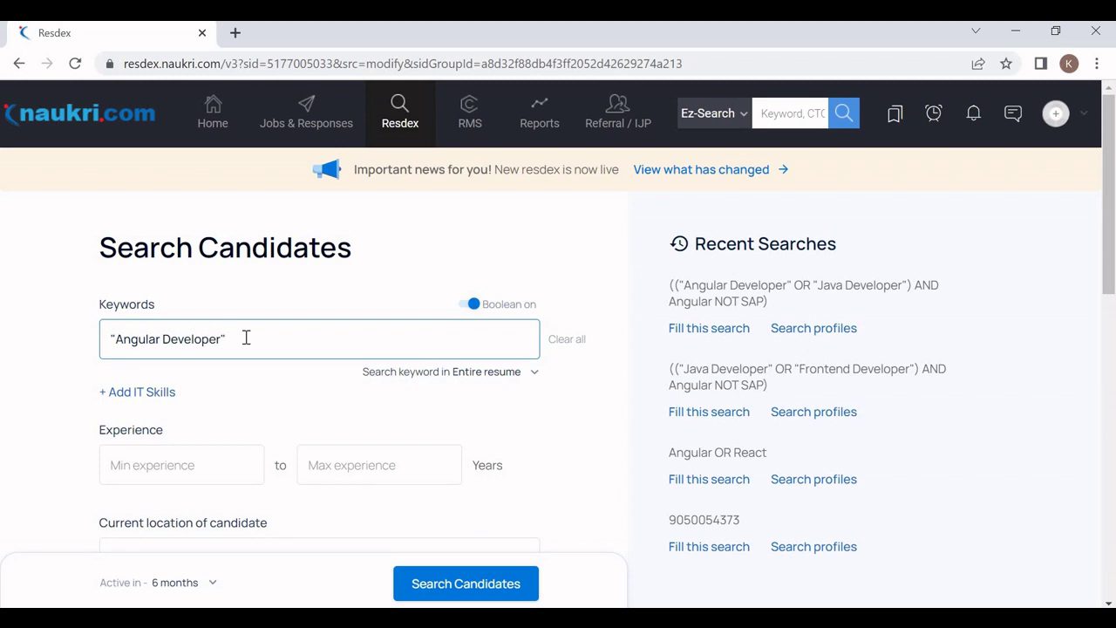
Step: Replace the keyword with the copied expression (("Angular Developer" OR "Java Developer") AND Angular NOT SAP)
key("ctrl+a")
key("BackSpace")
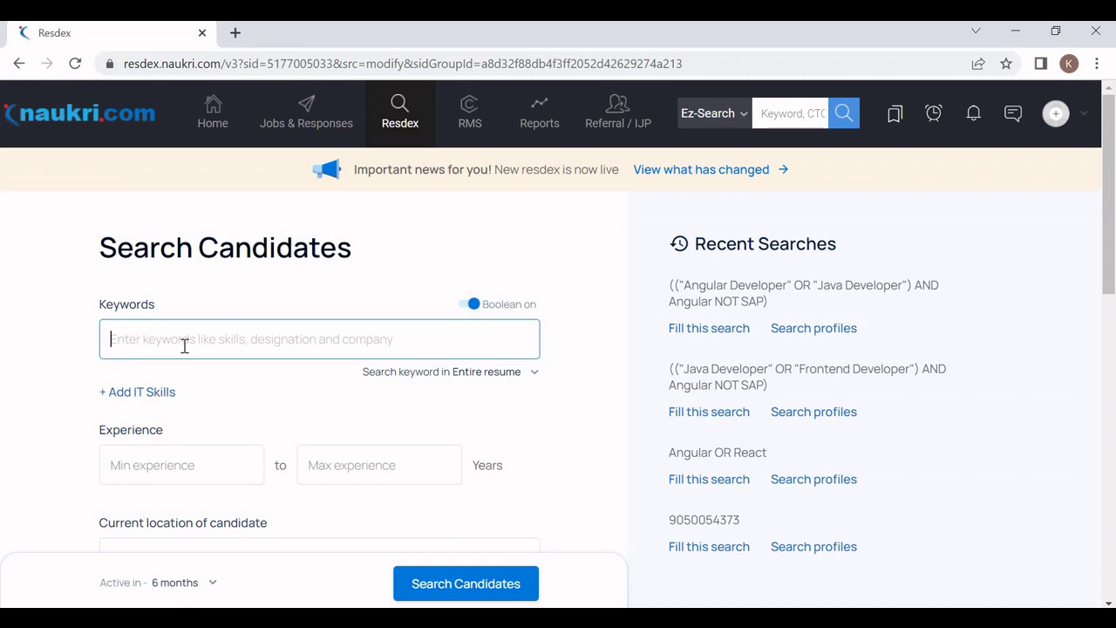
key("ctrl+v")
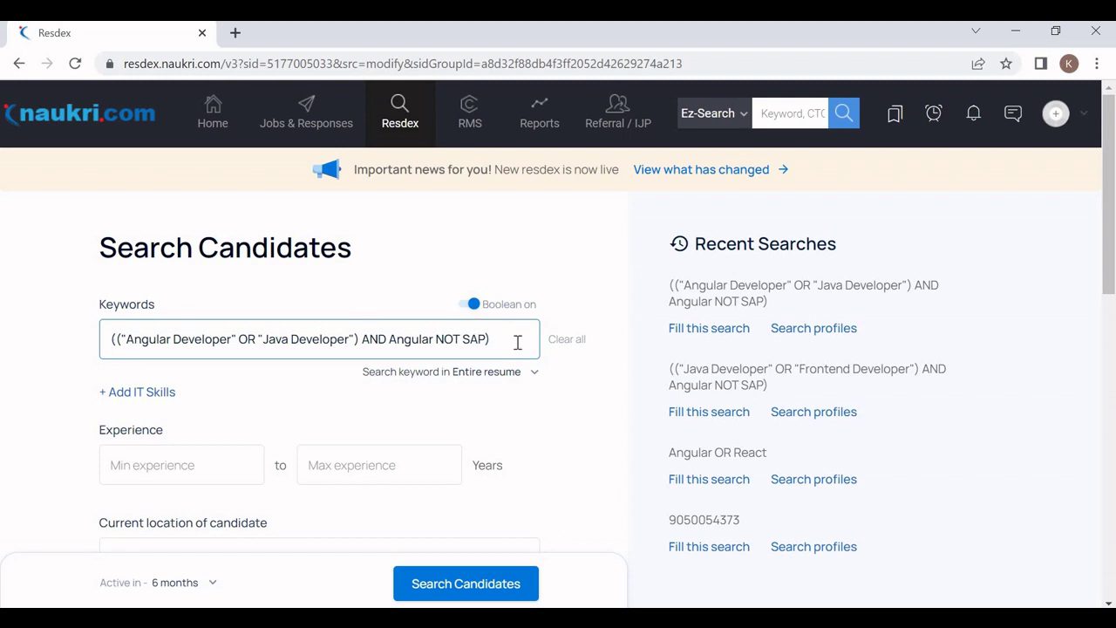
Step: Examine the full Boolean expression and its quoted "Angular Developer" phrase inside the inner parentheses
key("ctrl+a")
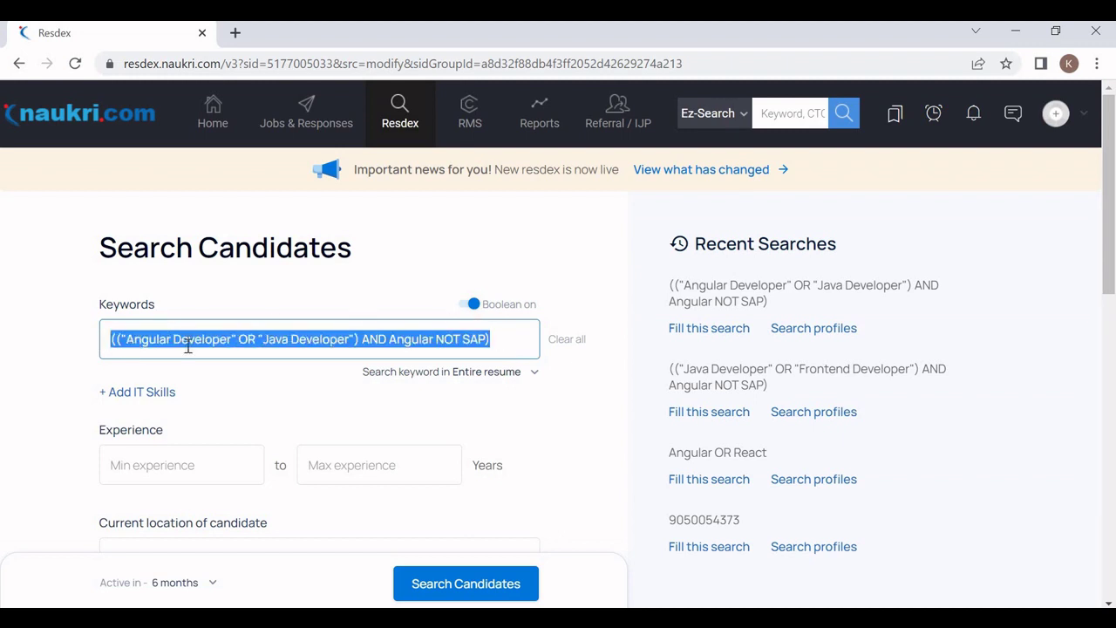
left_click(117, 343)
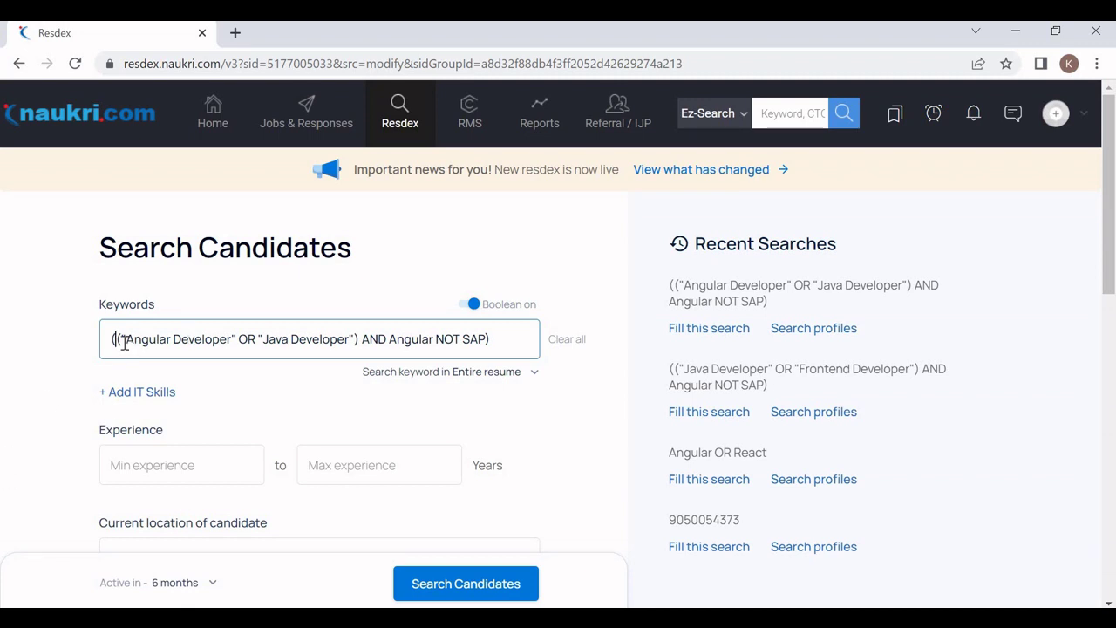
double_click(178, 339)
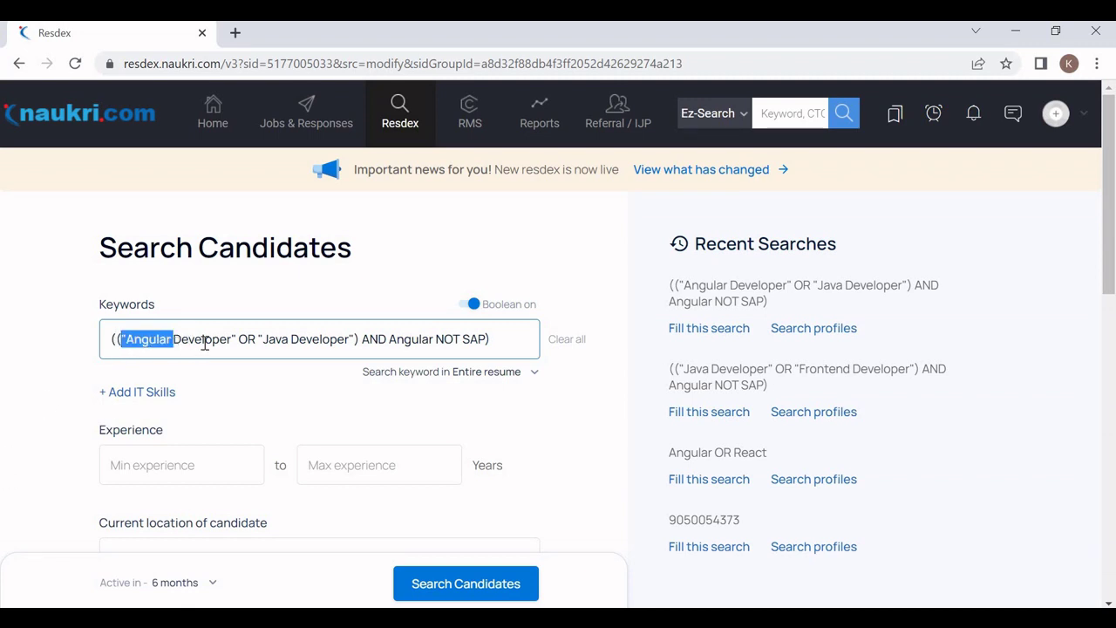
left_click(204, 339)
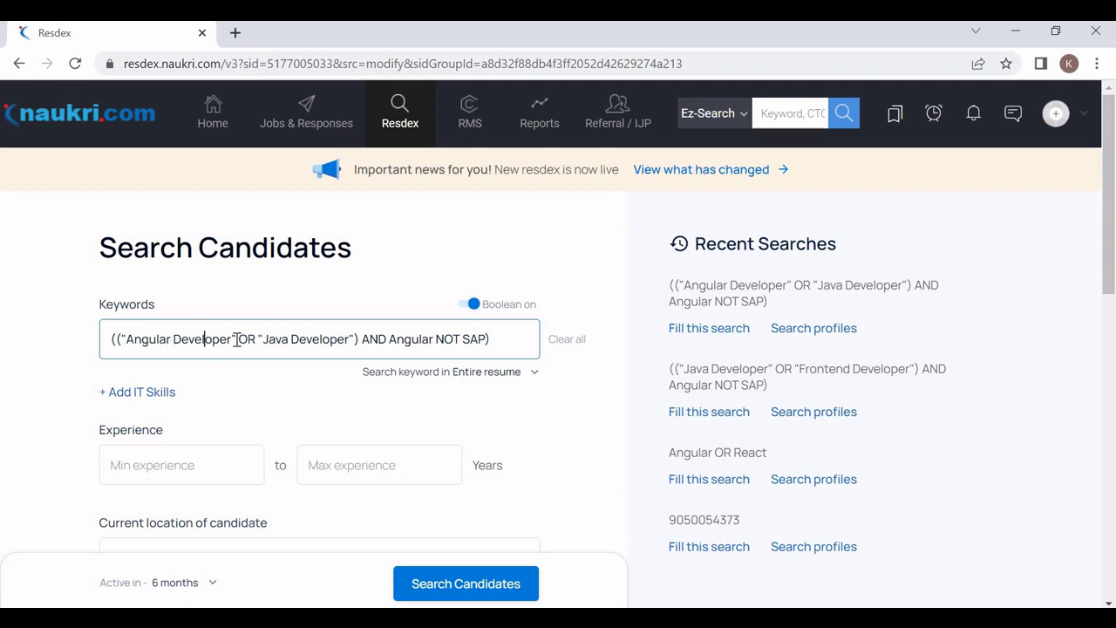
left_click_drag(237, 340, 119, 341)
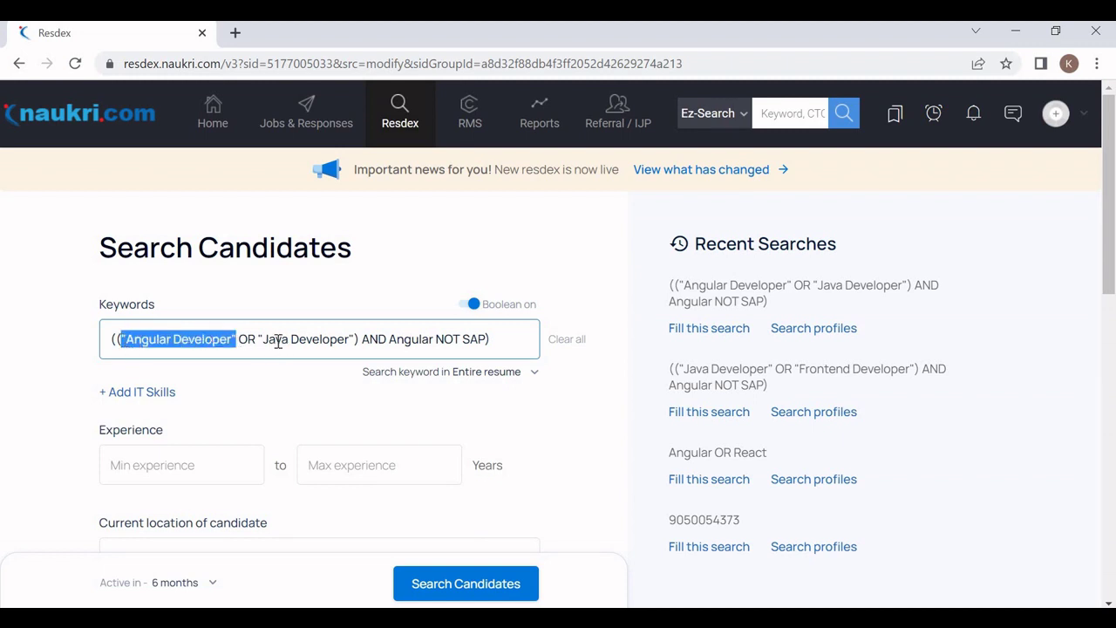
left_click(277, 341)
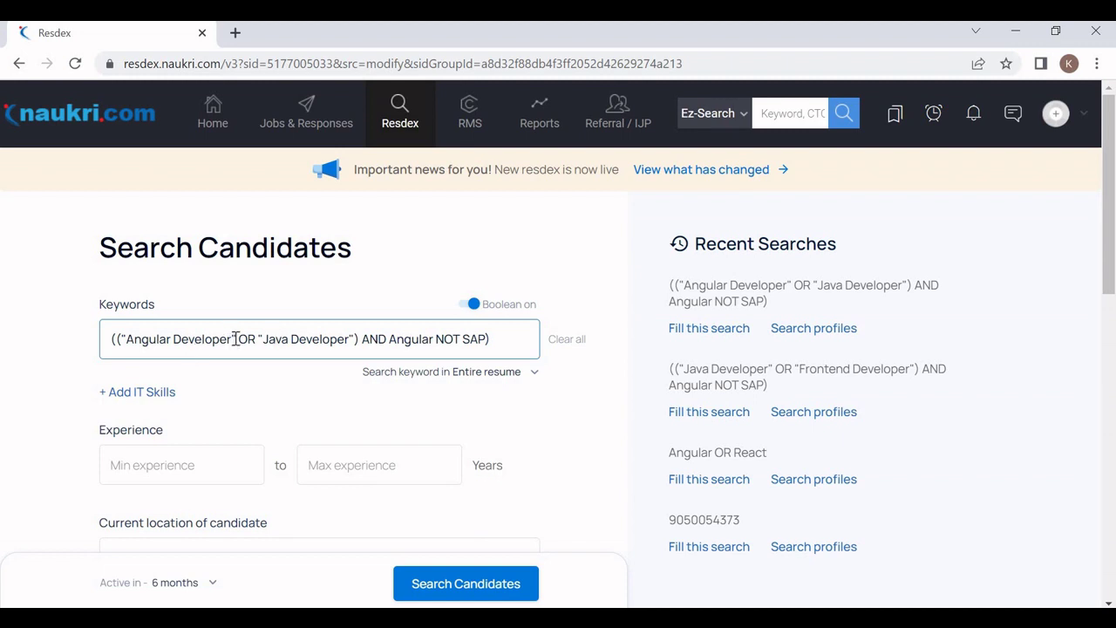
left_click_drag(235, 339, 130, 347)
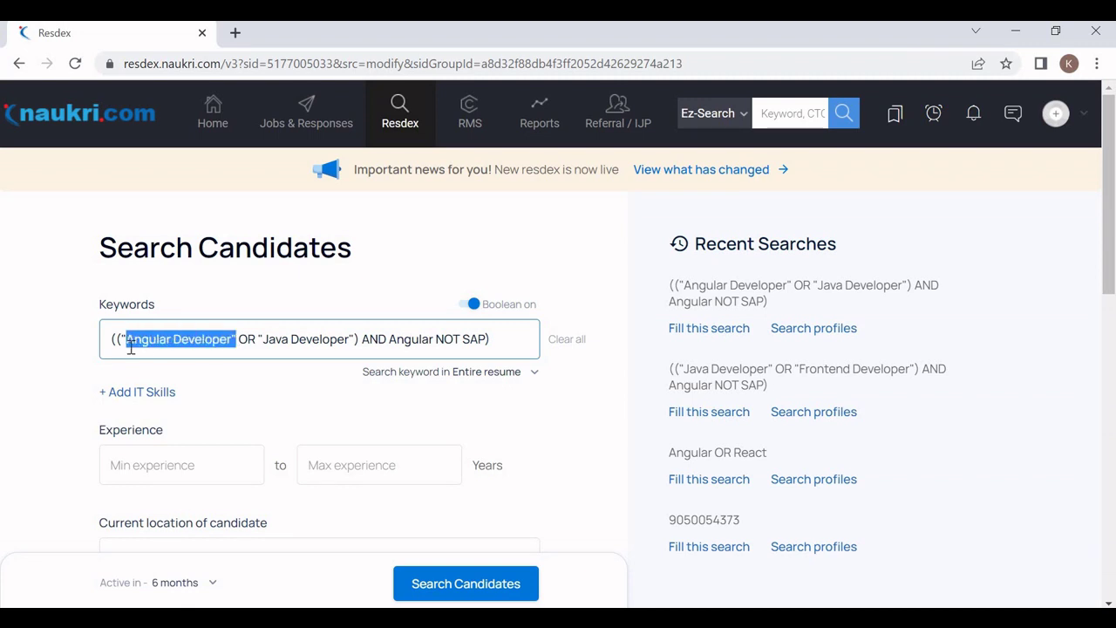
left_click(242, 338)
left_click_drag(242, 339, 124, 340)
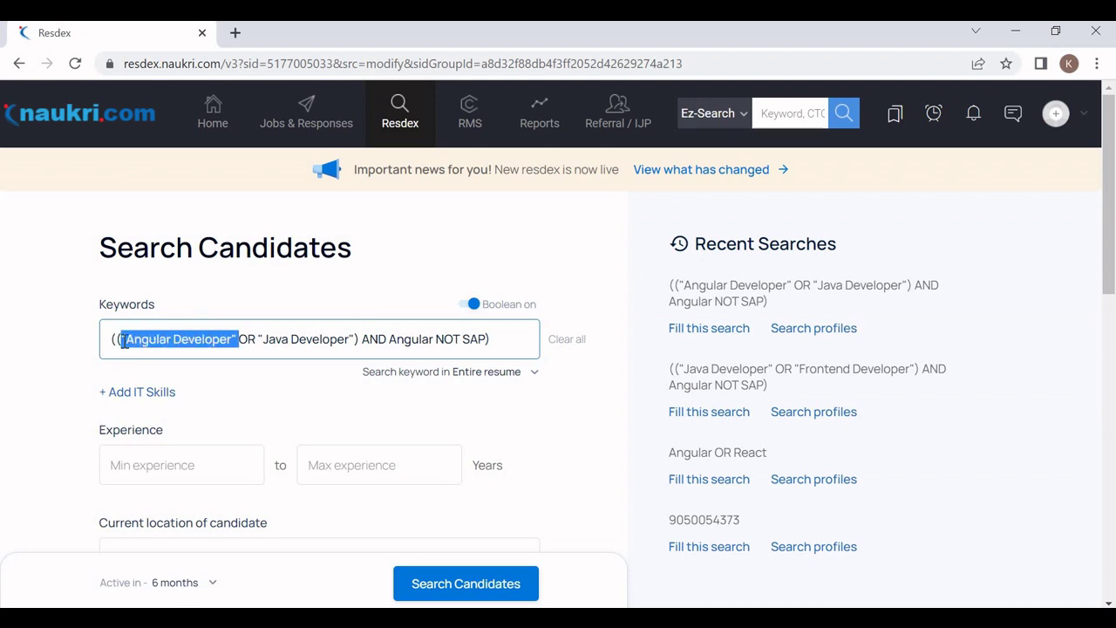
left_click(324, 340)
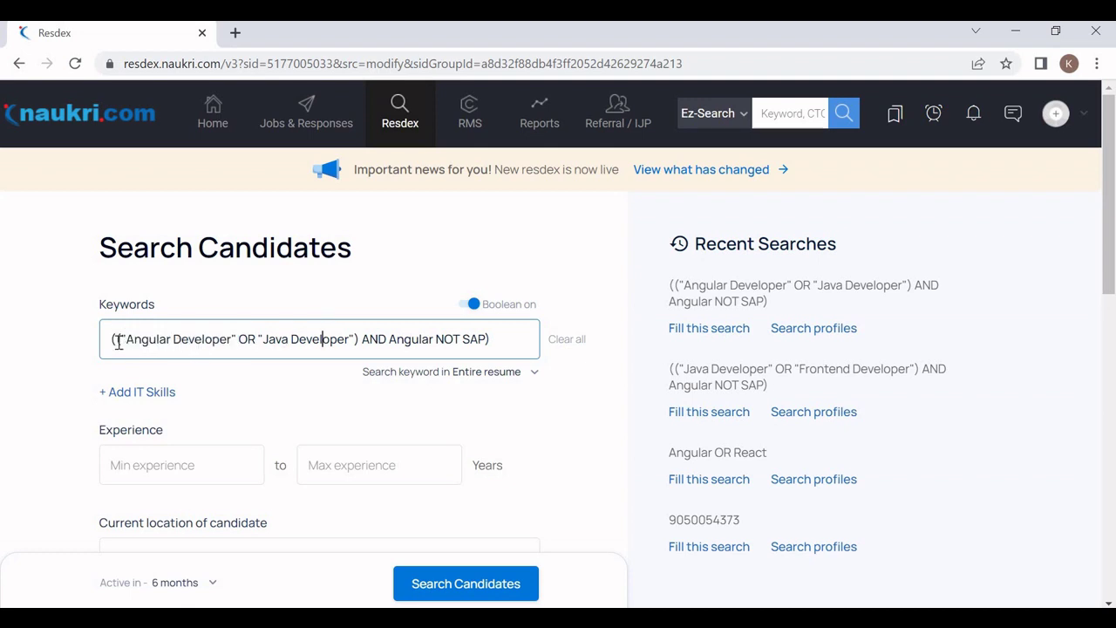
Step: Review the inner parentheses around the two OR titles and the outer parentheses enclosing the whole expression
left_click_drag(115, 339, 361, 340)
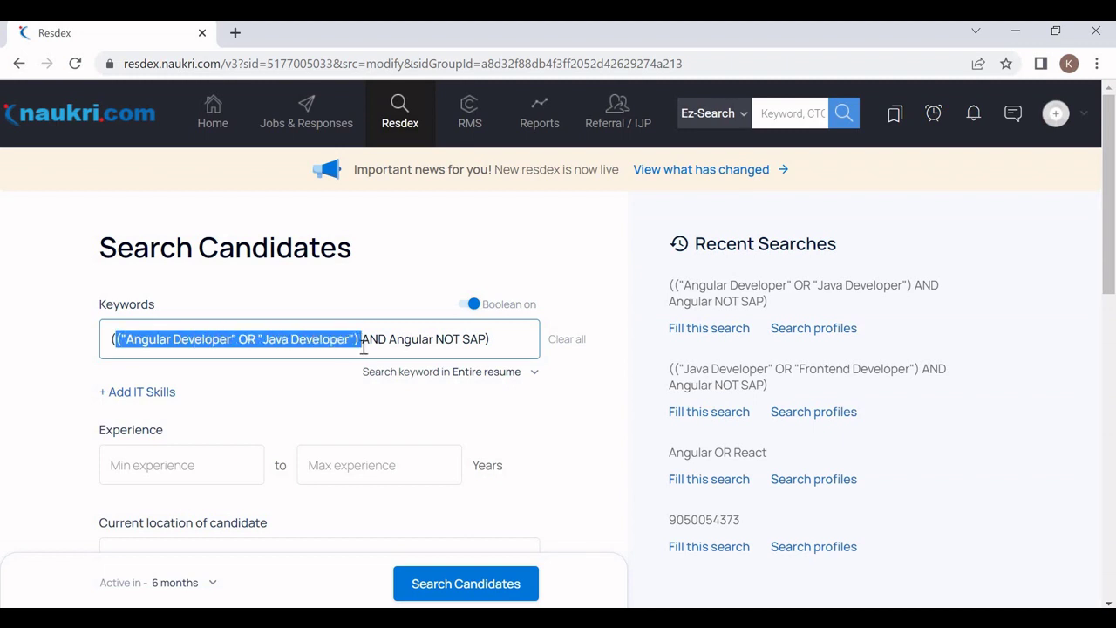
left_click(422, 339)
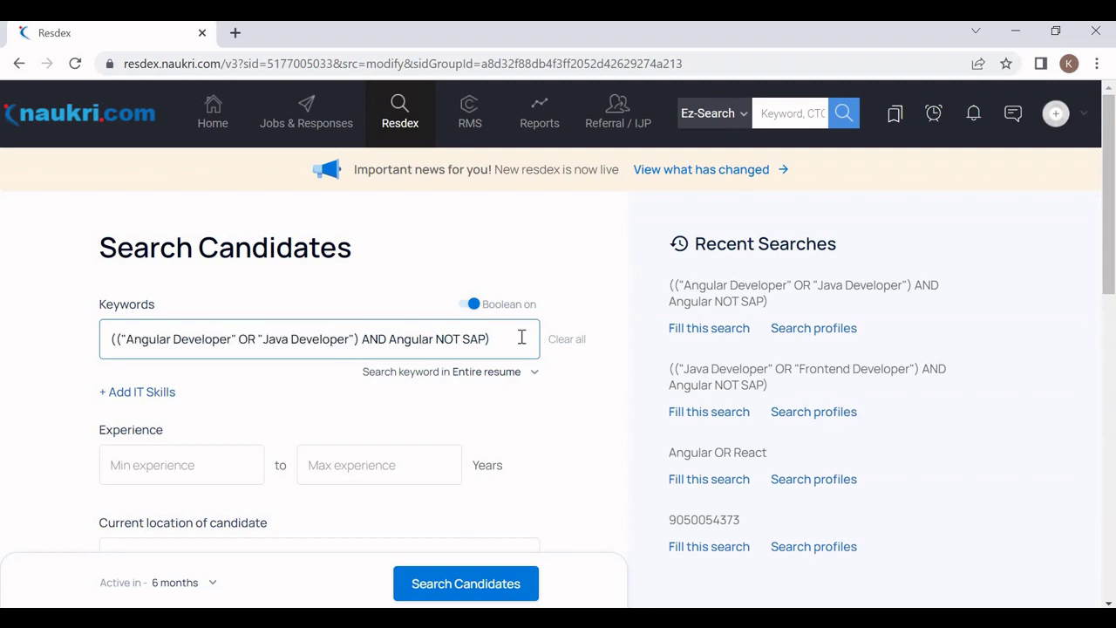
left_click(522, 338)
left_click(99, 351, "shift")
left_click(145, 345)
Step: Run the candidate search and review the highlighted keyword matches in the first profiles
left_click(523, 583)
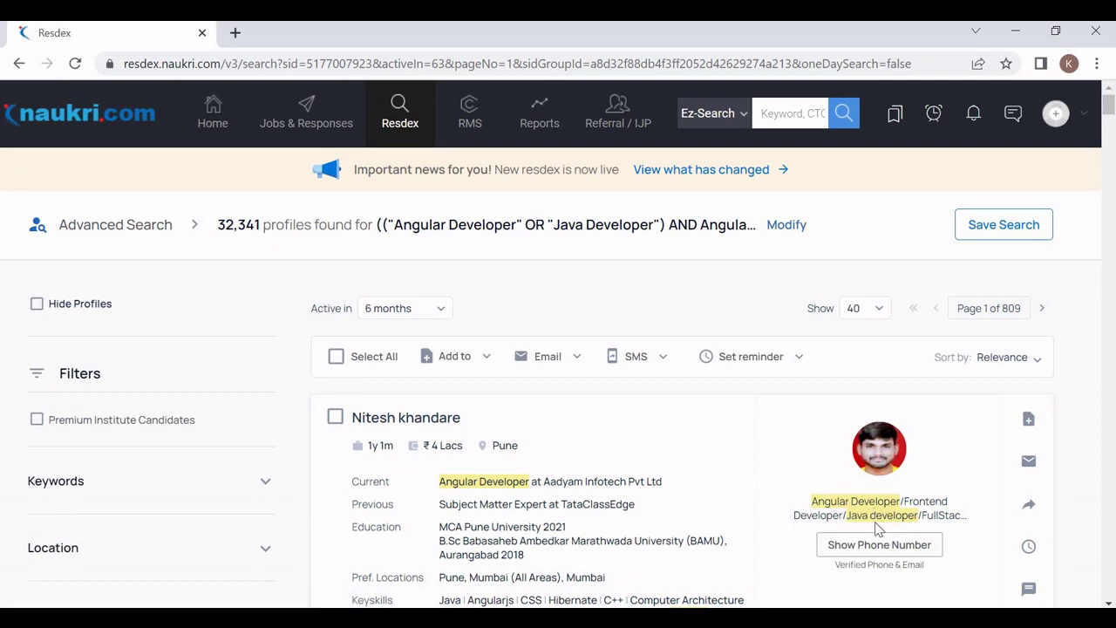
scroll(877, 528, "down", 3)
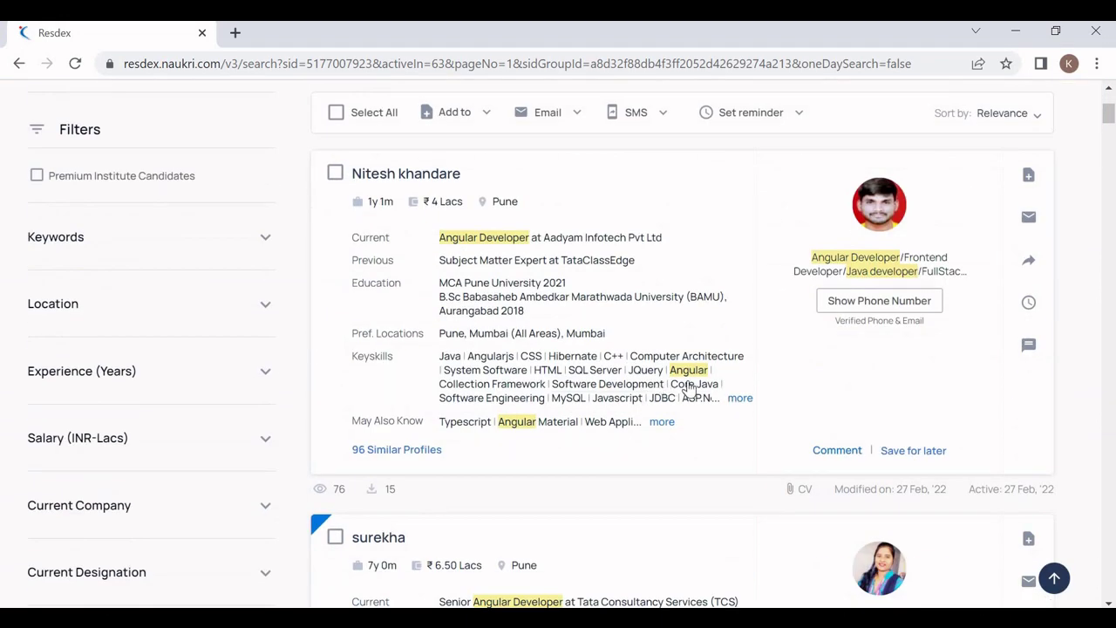
scroll(686, 389, "down", 6)
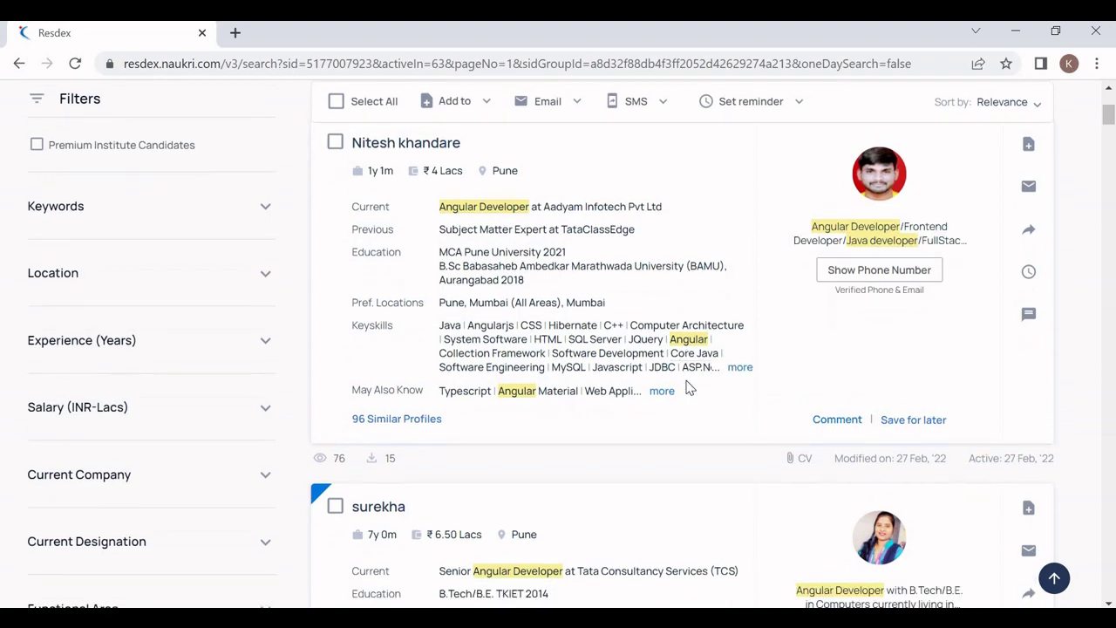
scroll(687, 389, "down", 6)
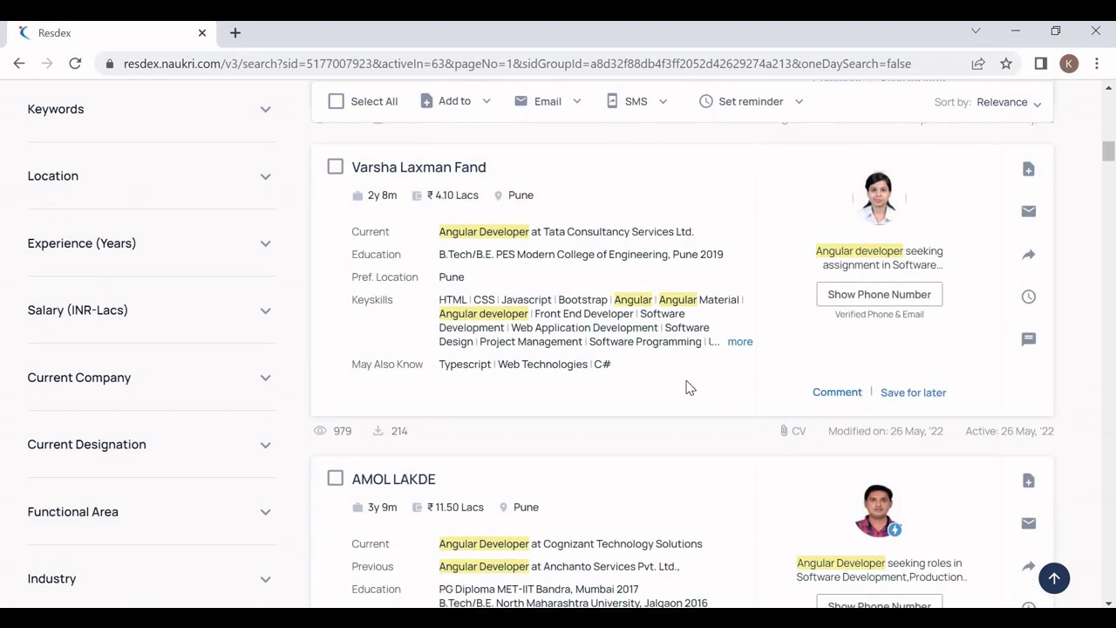
Step: Switch to the Boolean search presentation and advance to the Boolean Operators slide
key("alt+Tab")
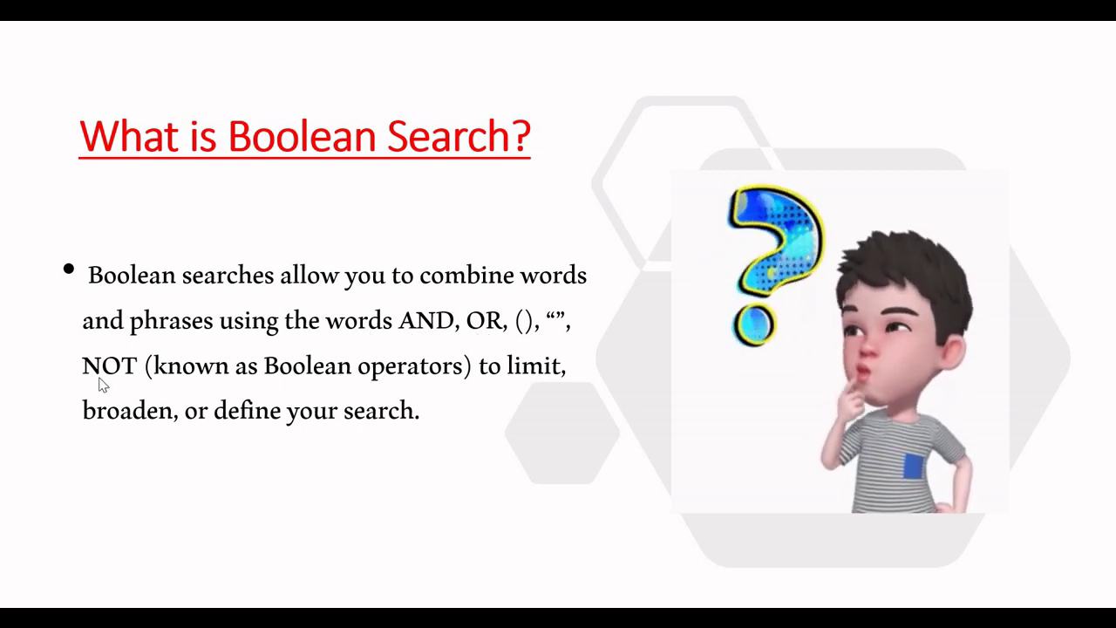
key("Right")
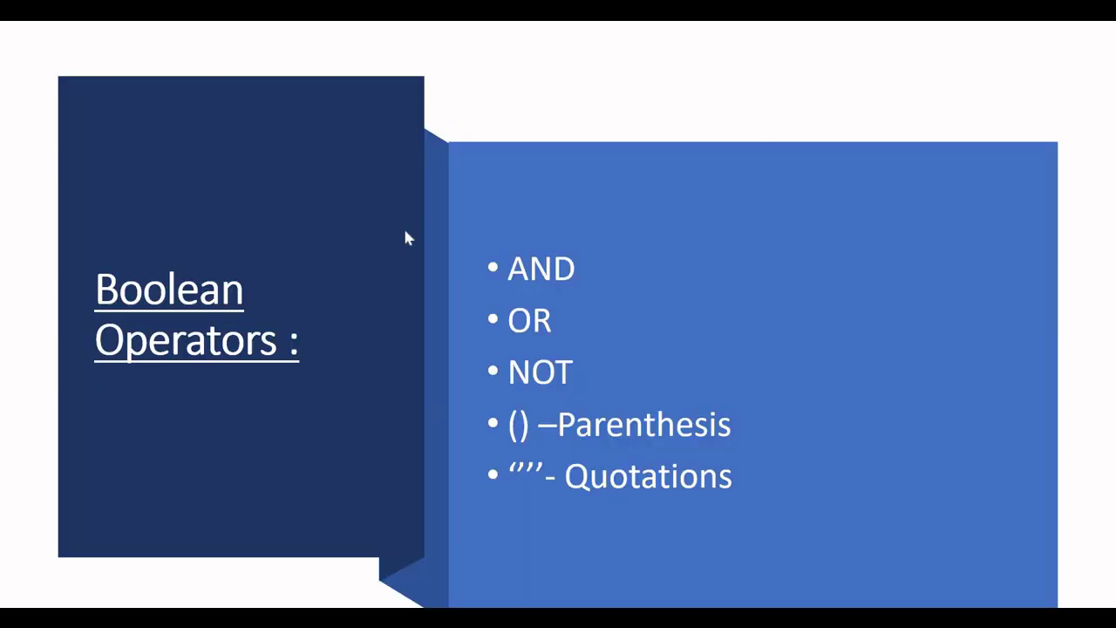